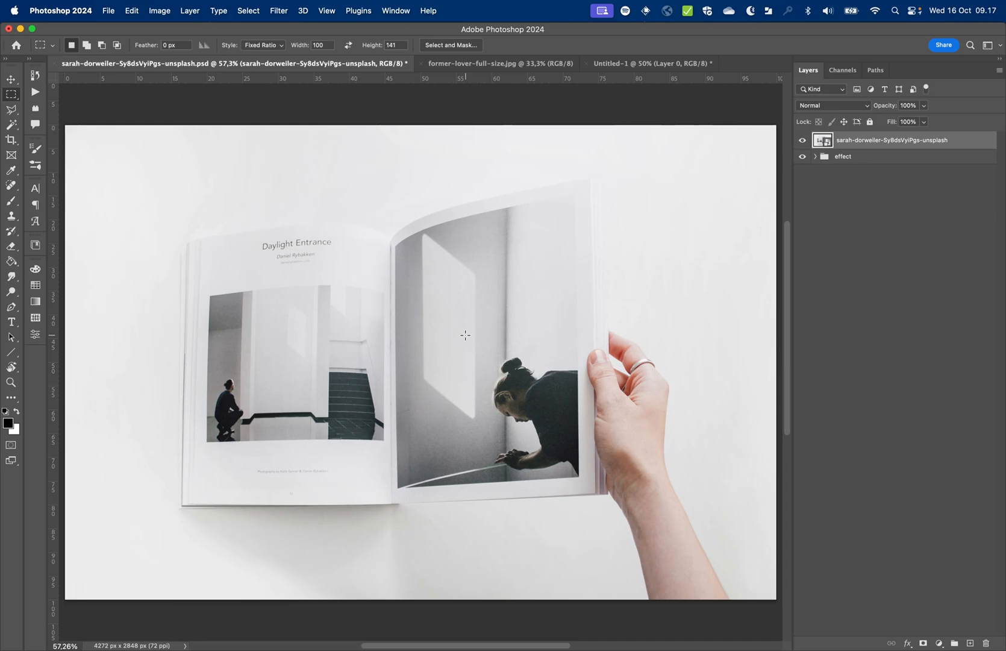
Draw a 100:141 rectangular selection over the magazine's left page and fill it with black on a new layer
left_click_drag(286, 354, 365, 346)
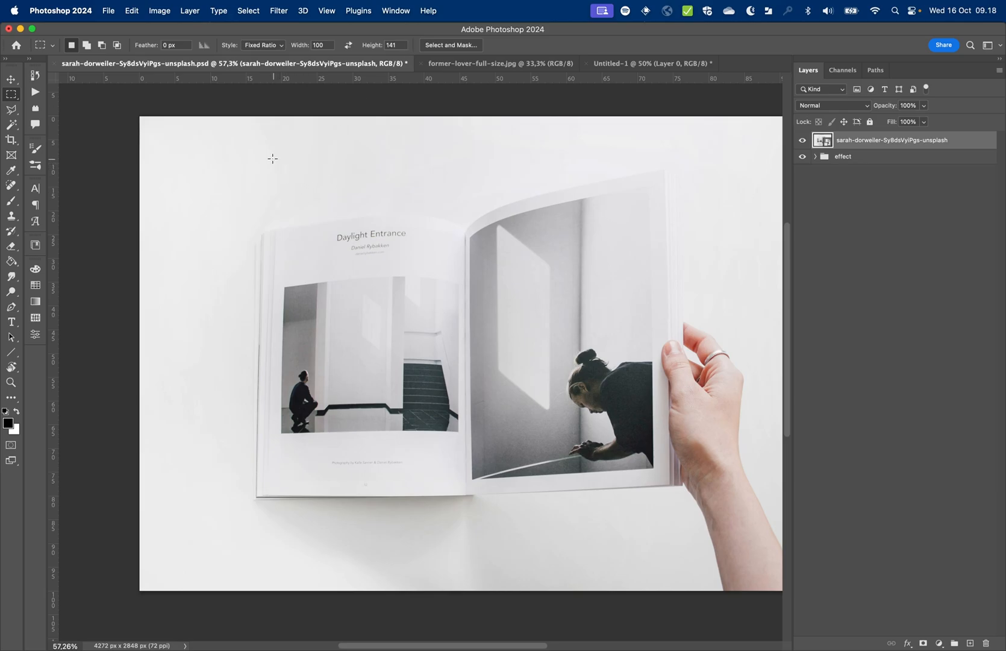
left_click_drag(273, 159, 471, 439)
left_click(970, 644)
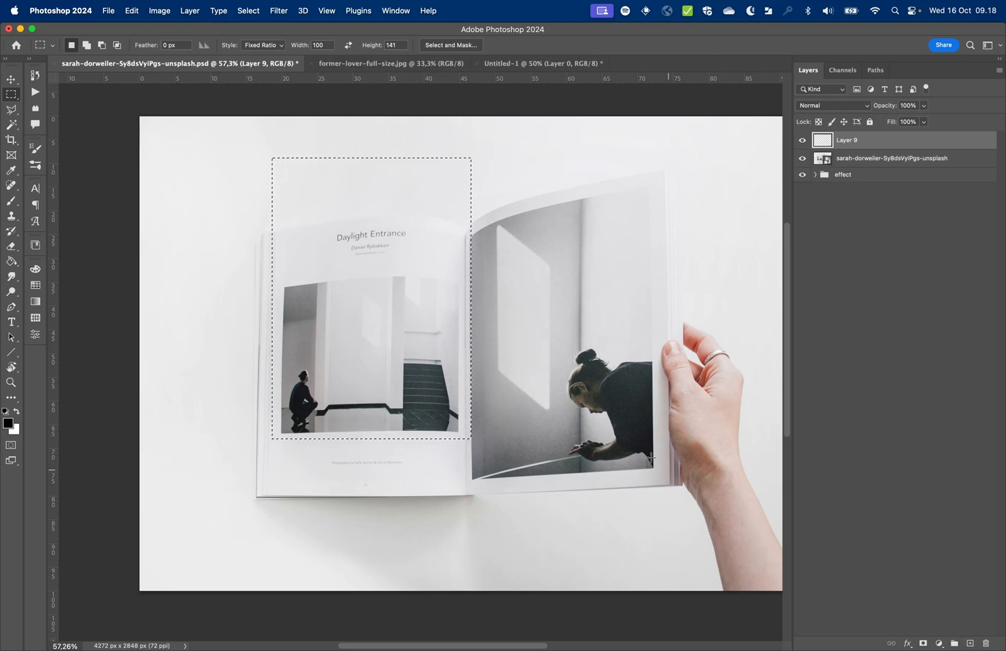
key("g")
left_click(400, 327)
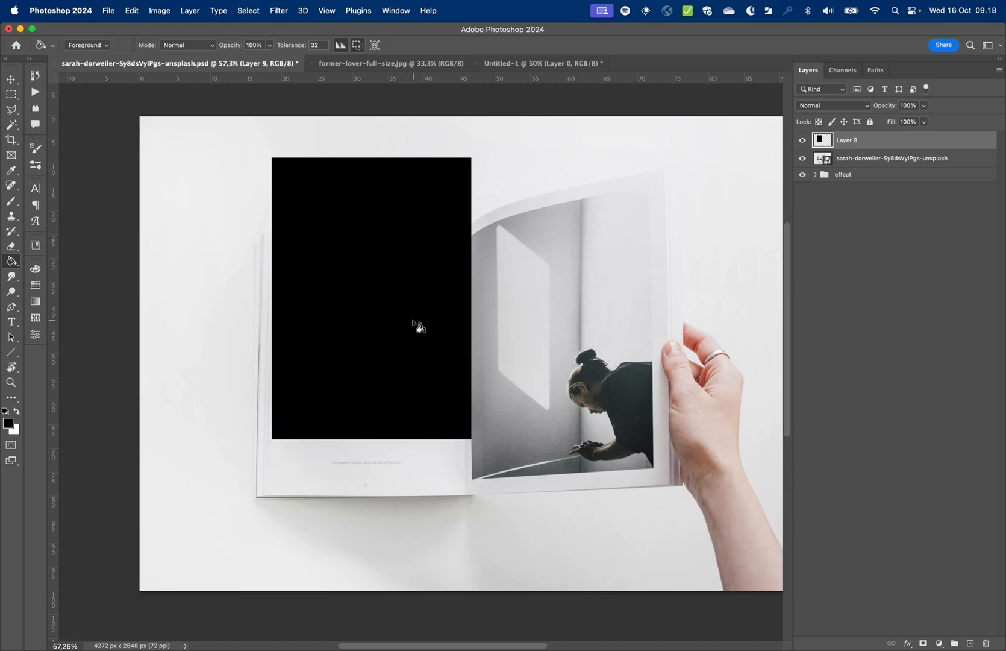
Convert the black rectangle layer to a smart object
key("v")
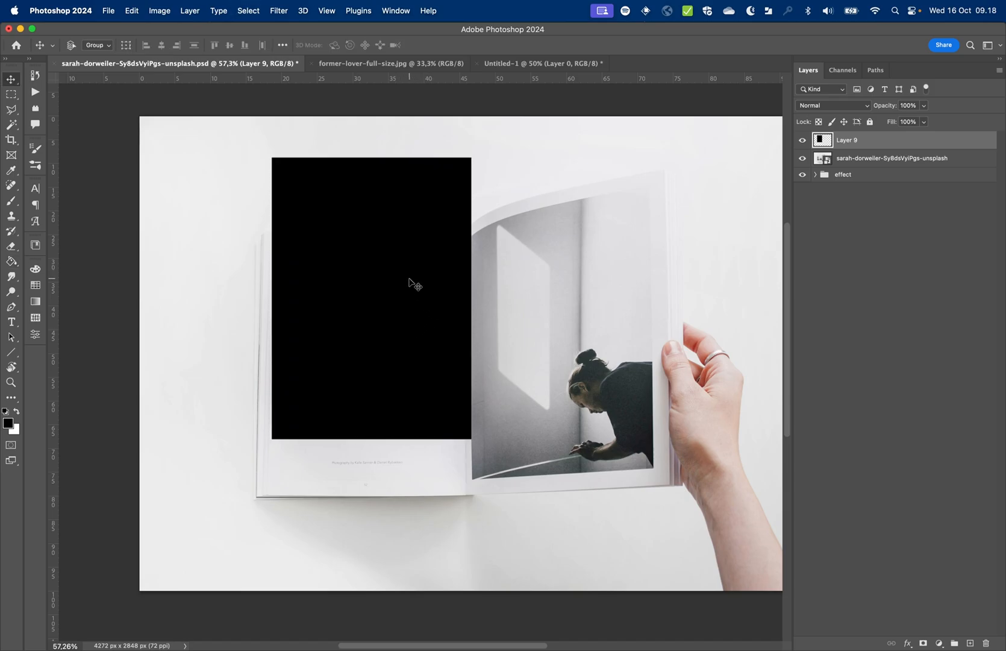
right_click(859, 143)
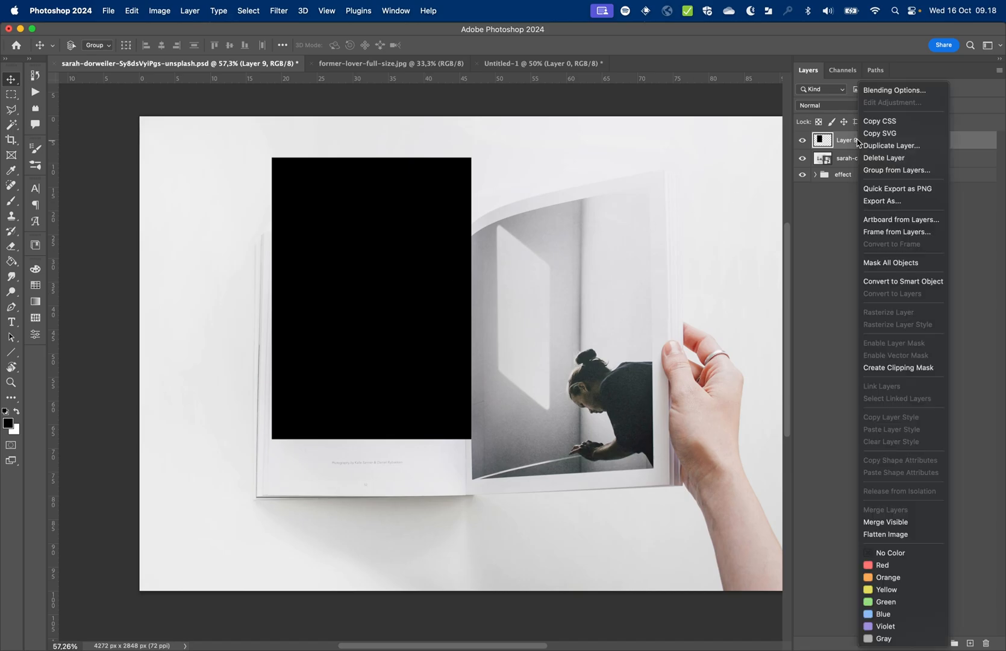
left_click(901, 281)
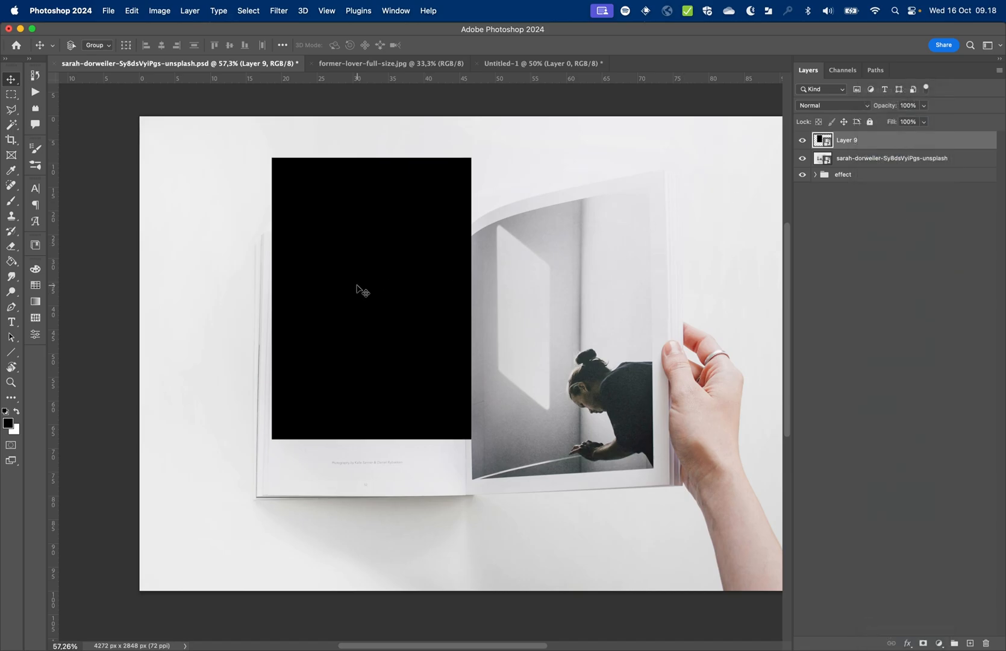
Set the rectangle's opacity to 40% and scale it to about 97% so it covers the magazine's left page
key("4")
left_click_drag(361, 221, 352, 278)
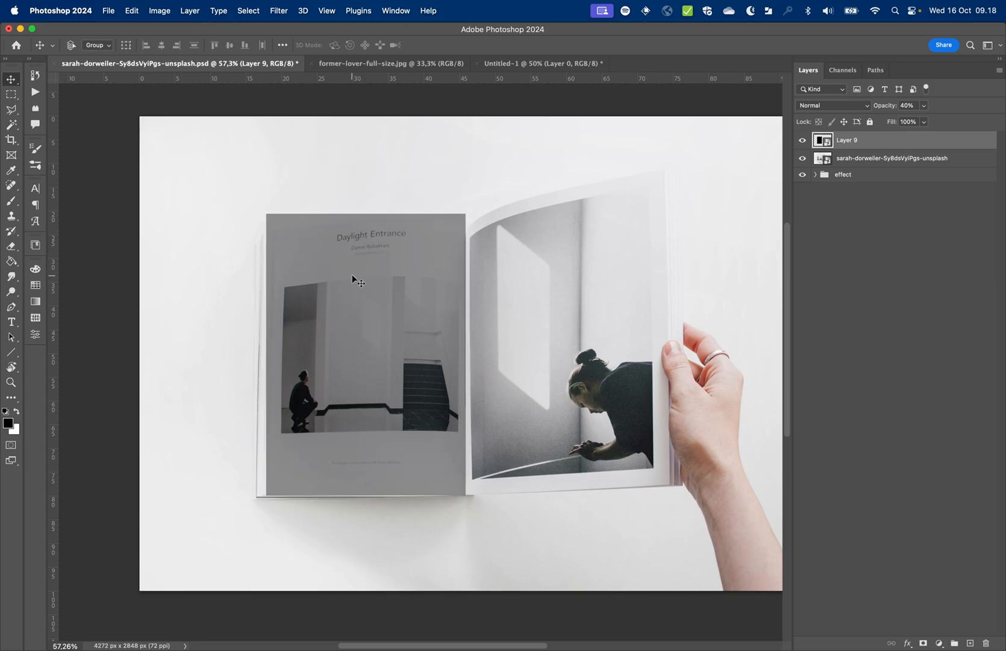
key("super+t")
left_click_drag(460, 221, 451, 235)
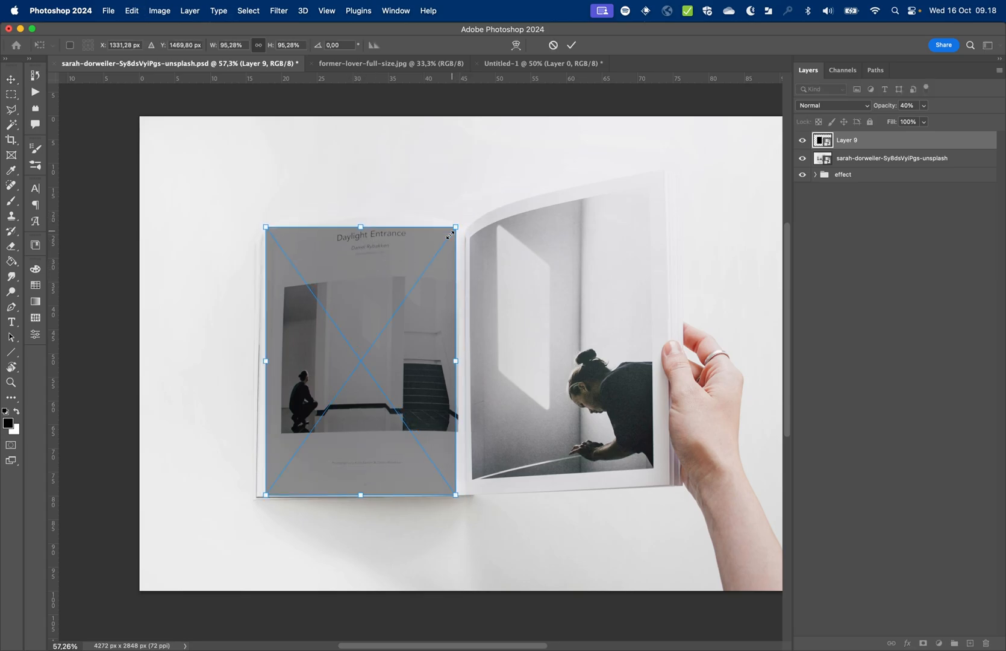
left_click_drag(424, 272, 436, 278)
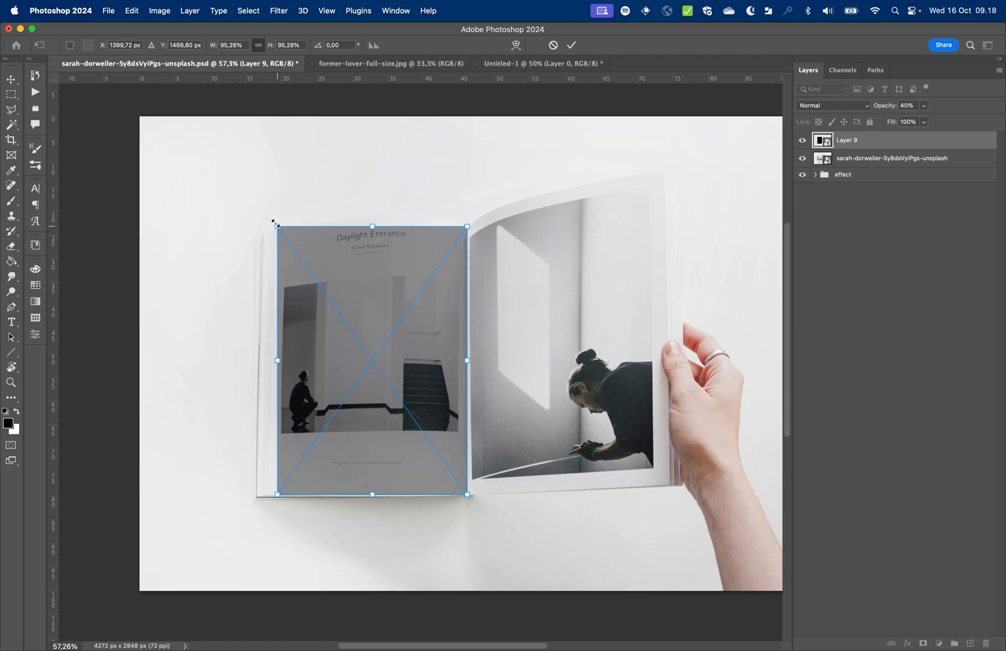
left_click_drag(275, 223, 274, 222)
key("Return")
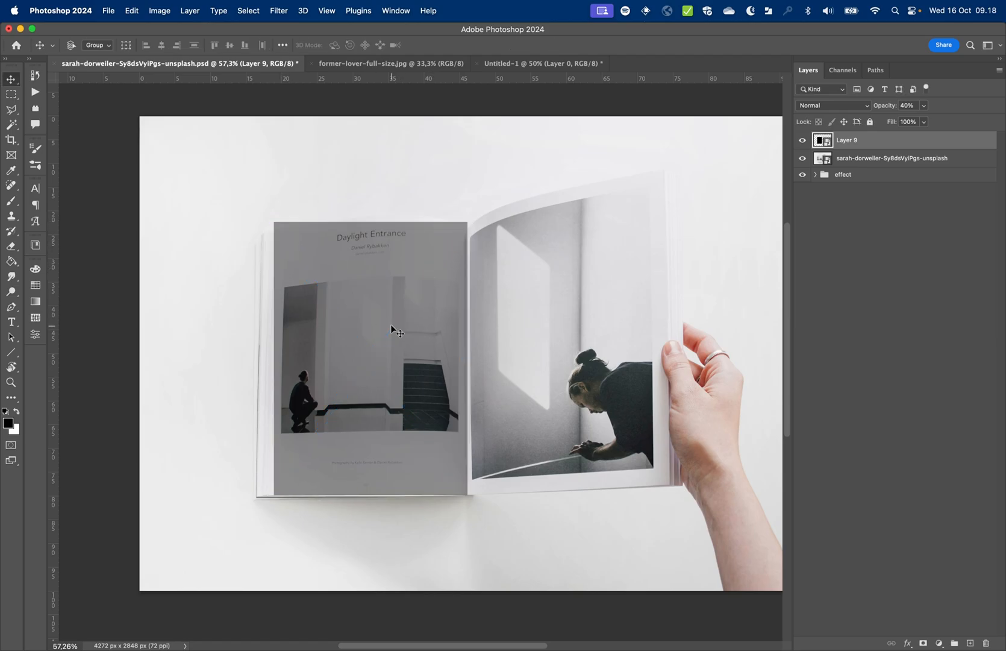
Start warping the rectangle and fit its bottom corners and bottom edge to the lower edge of the left page
key("super+t")
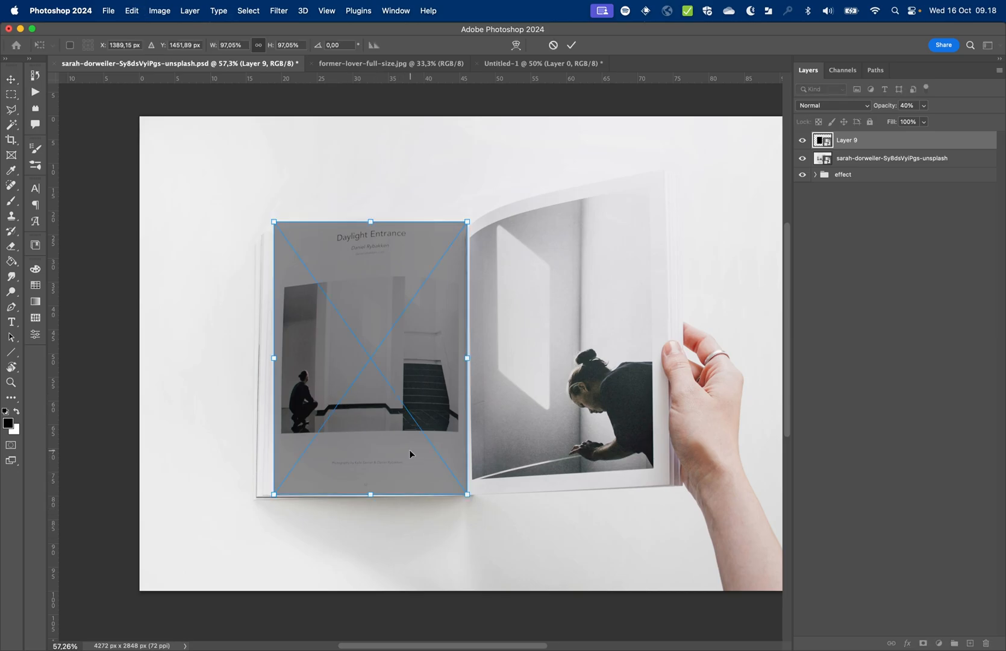
right_click(405, 447)
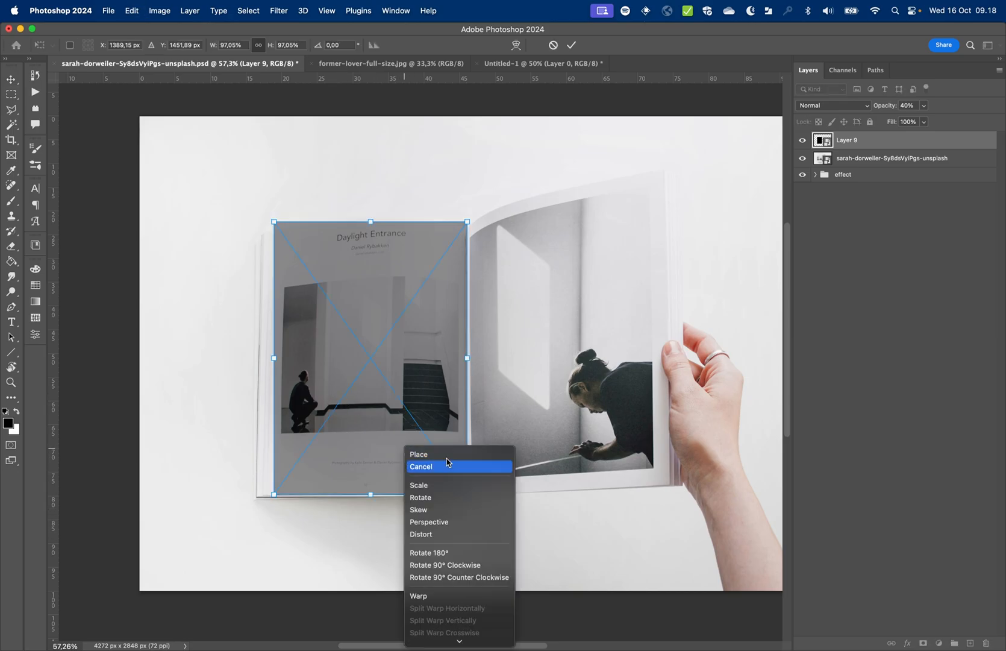
left_click(464, 596)
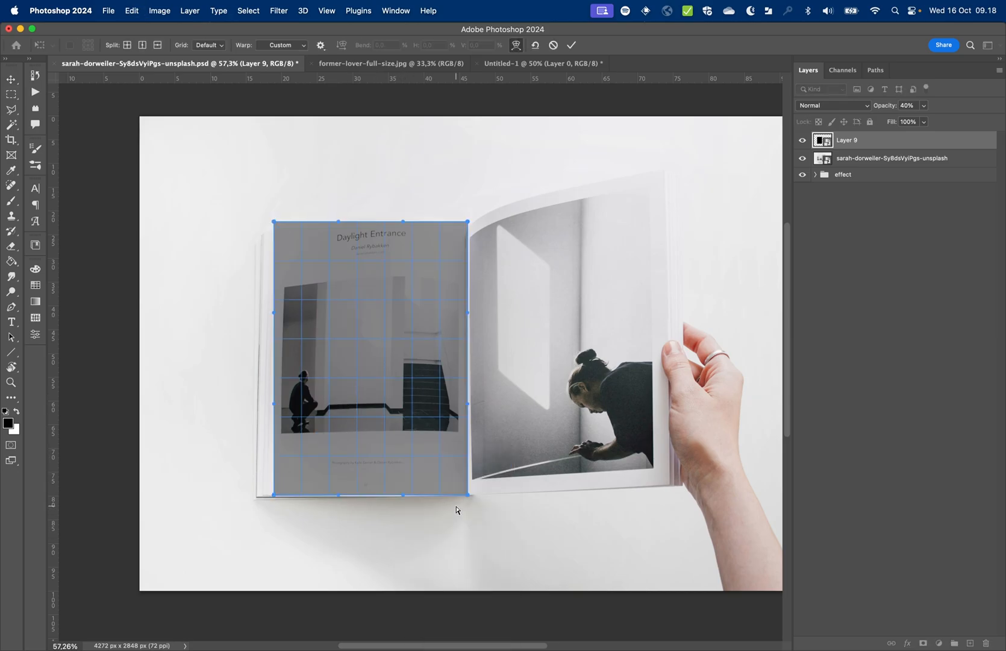
scroll(469, 501, "up", 10)
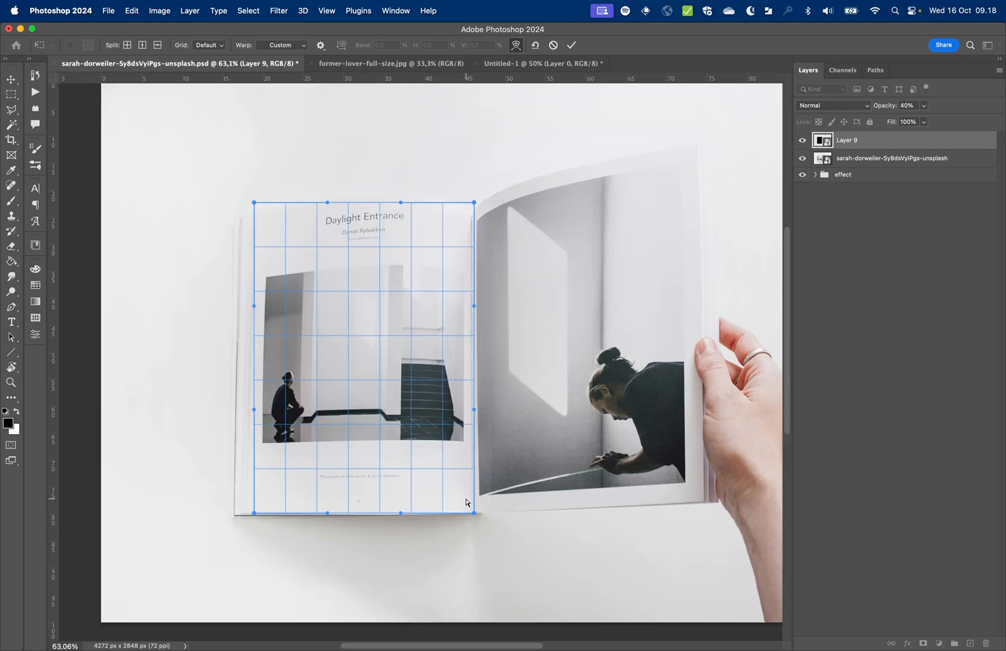
scroll(550, 551, "up", 6)
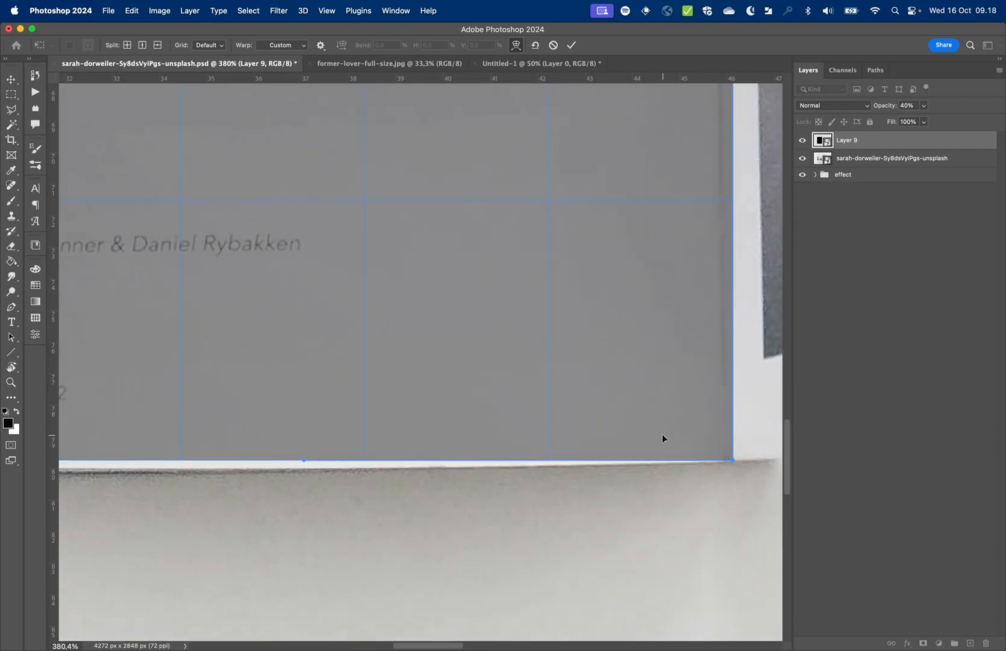
left_click_drag(672, 510, 659, 515)
scroll(579, 518, "left", 3)
scroll(579, 518, "left", 3)
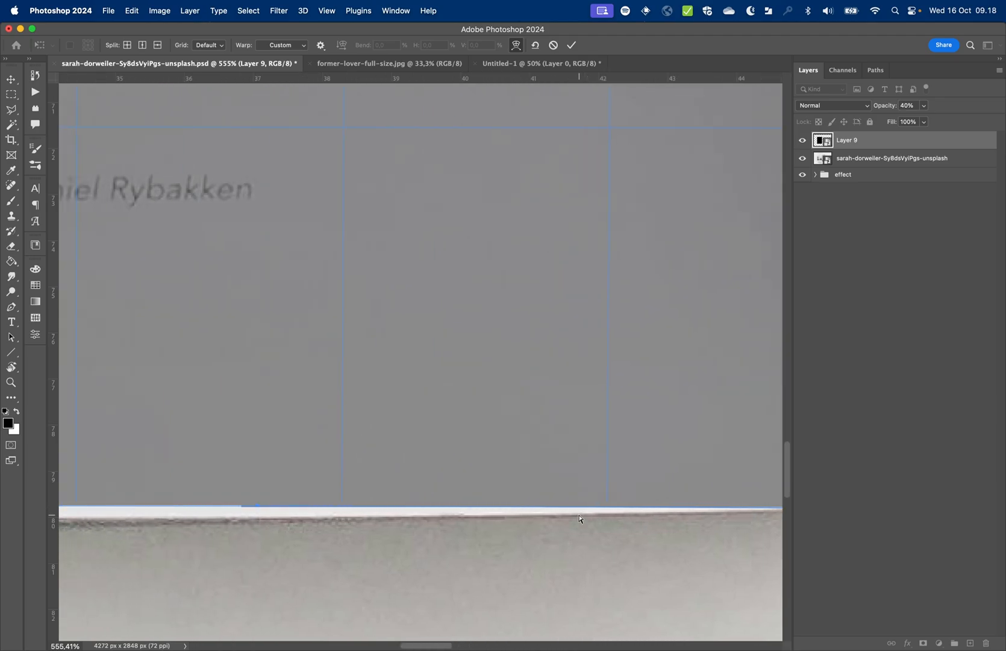
left_click_drag(256, 508, 231, 512)
scroll(258, 531, "left", 20)
scroll(232, 511, "right", 8)
left_click_drag(451, 512, 452, 517)
scroll(451, 516, "left", 8)
Warp the rectangle's left side and upper-left corner to follow the outer edge of the left page
scroll(339, 216, "up", 9)
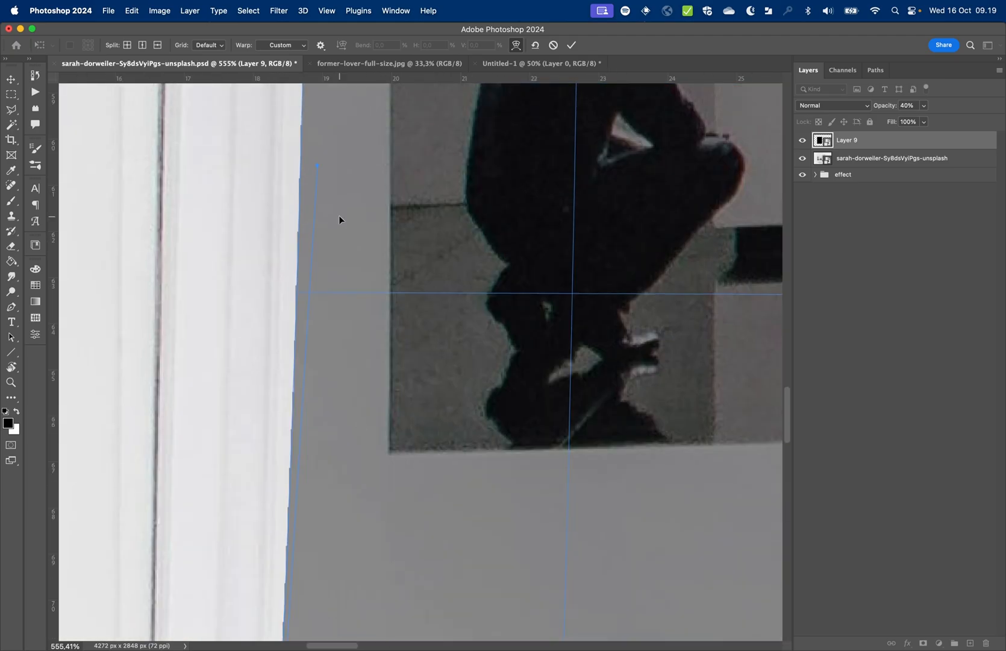
left_click_drag(317, 166, 280, 166)
scroll(280, 167, "up", 15)
left_click_drag(316, 504, 314, 454)
scroll(314, 454, "up", 13)
left_click_drag(310, 324, 329, 329)
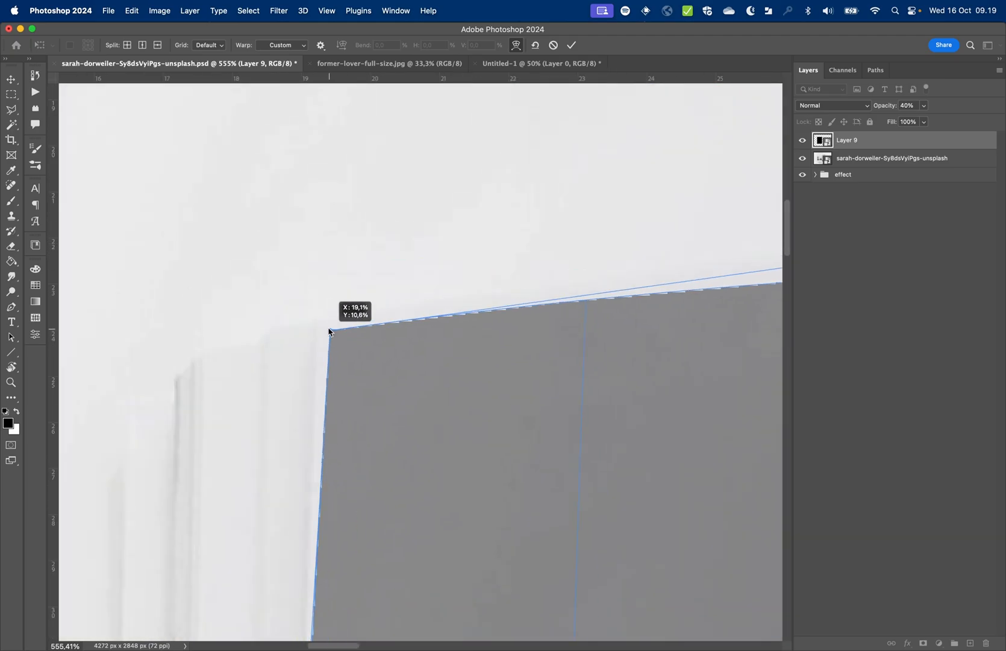
Curve the rectangle's top edge and upper-right corner to match the page's bent upper edge, and apply the warp
scroll(329, 330, "right", 16)
left_click_drag(434, 238, 440, 178)
scroll(423, 199, "right", 20)
left_click_drag(694, 247, 676, 343)
scroll(676, 342, "left", 6)
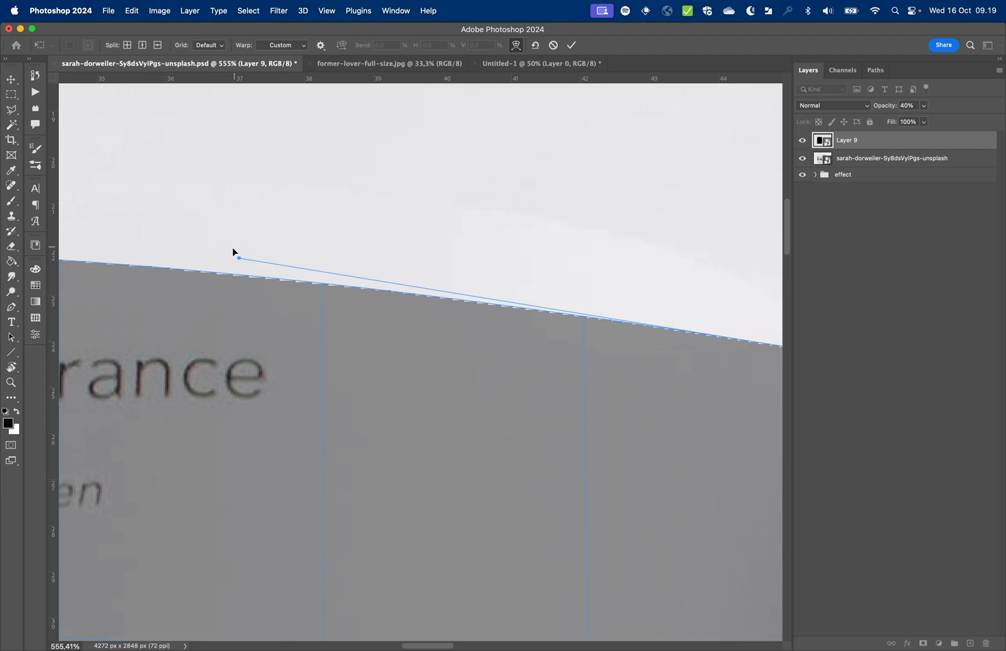
left_click_drag(239, 257, 499, 130)
scroll(499, 130, "left", 16)
left_click_drag(288, 256, 295, 313)
key("Return")
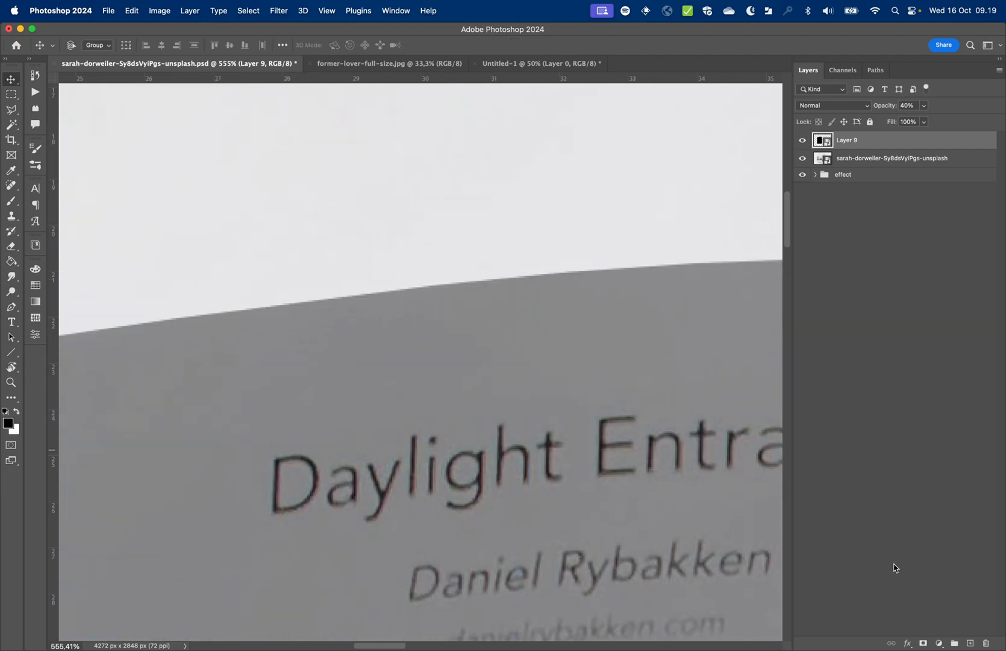
Add a Levels adjustment layer above the rectangle and darken the midtones to 0.27
left_click(939, 643)
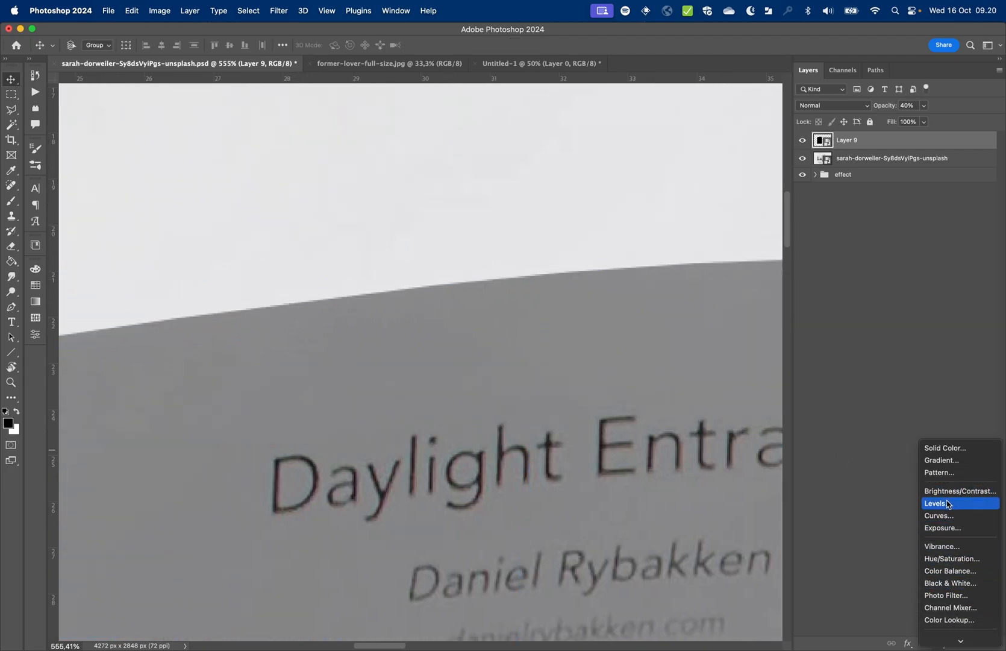
left_click(948, 502)
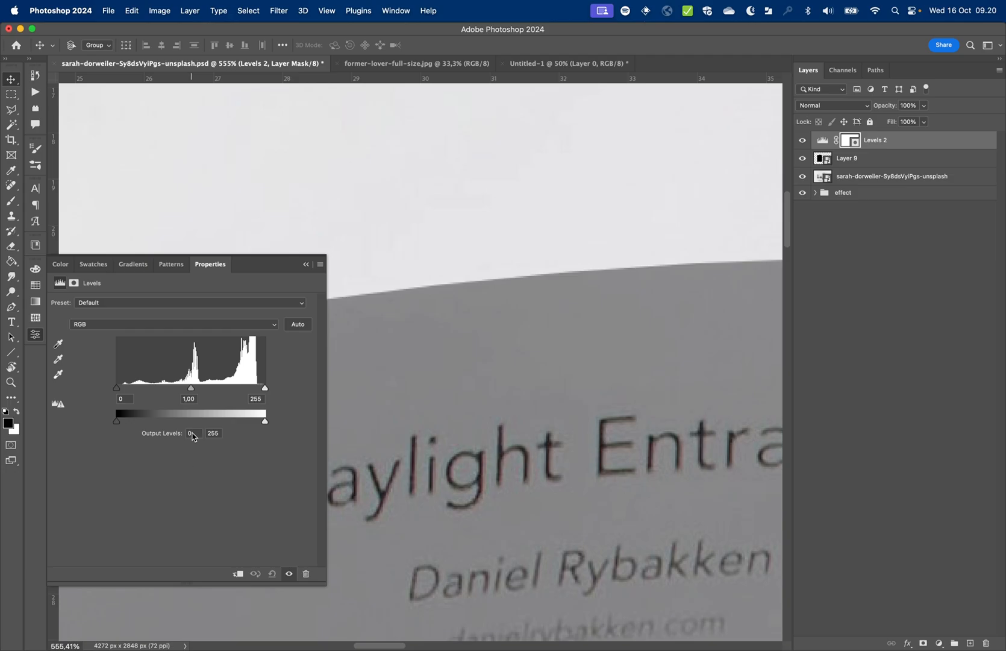
left_click_drag(190, 389, 240, 389)
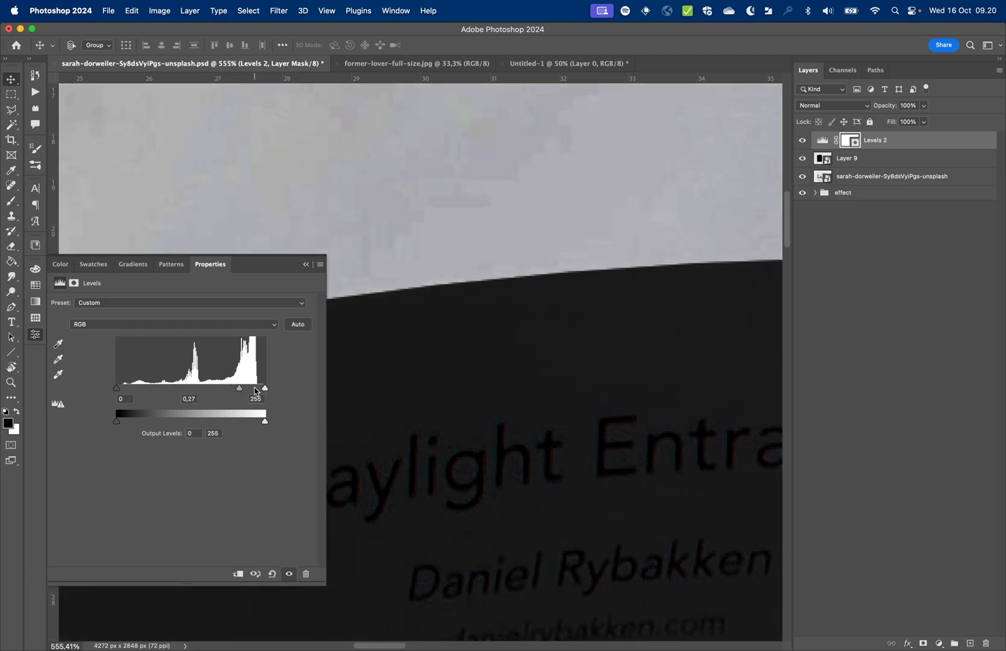
left_click(41, 340)
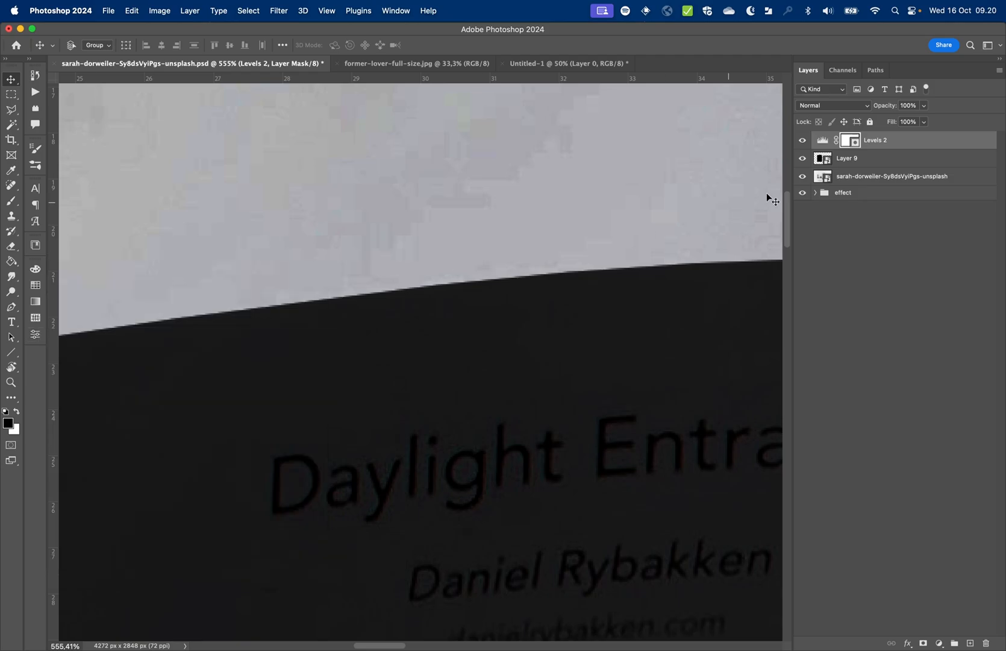
Lower the rectangle layer's opacity to 10% and toggle its visibility to compare its outline with the page edges
left_click(861, 160)
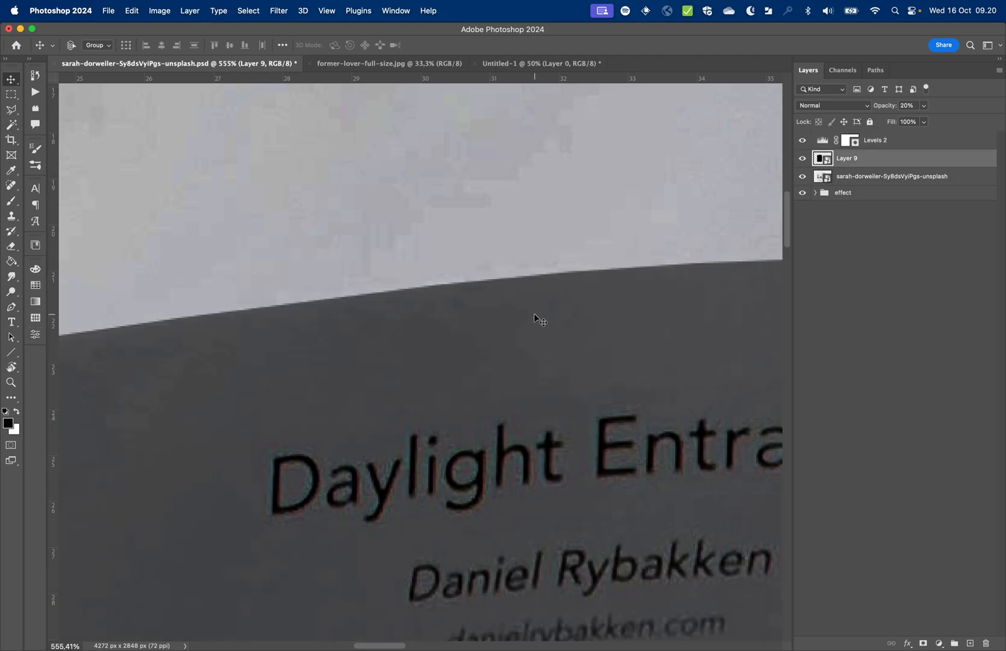
key("1")
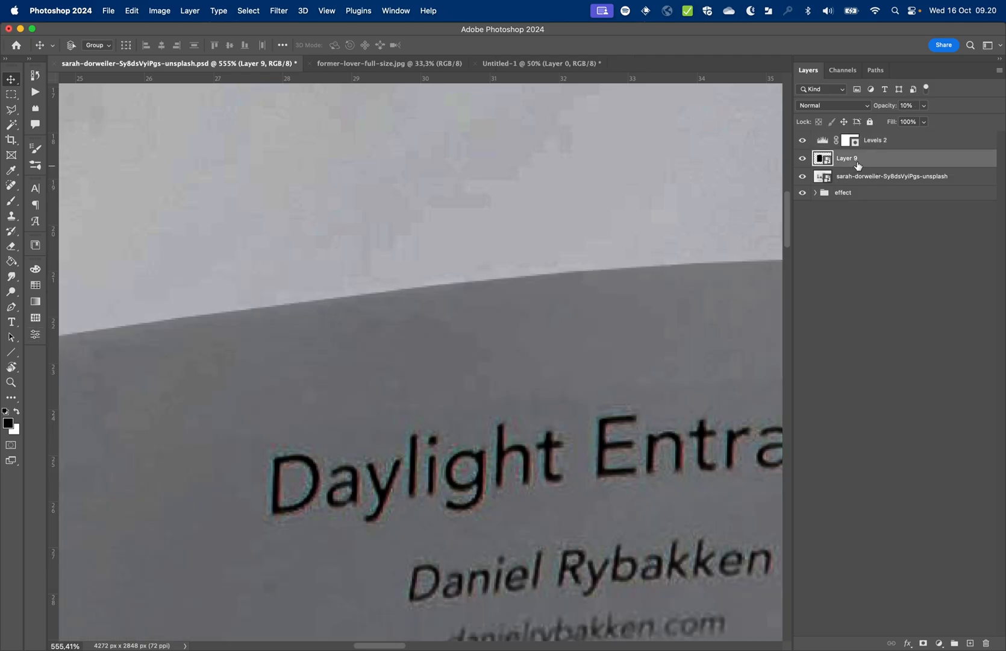
left_click(801, 159)
left_click(801, 159)
key("z")
left_click(546, 320, "alt")
left_click(546, 320, "alt")
left_click(546, 320, "alt")
left_click(546, 320, "alt")
left_click(546, 320, "alt")
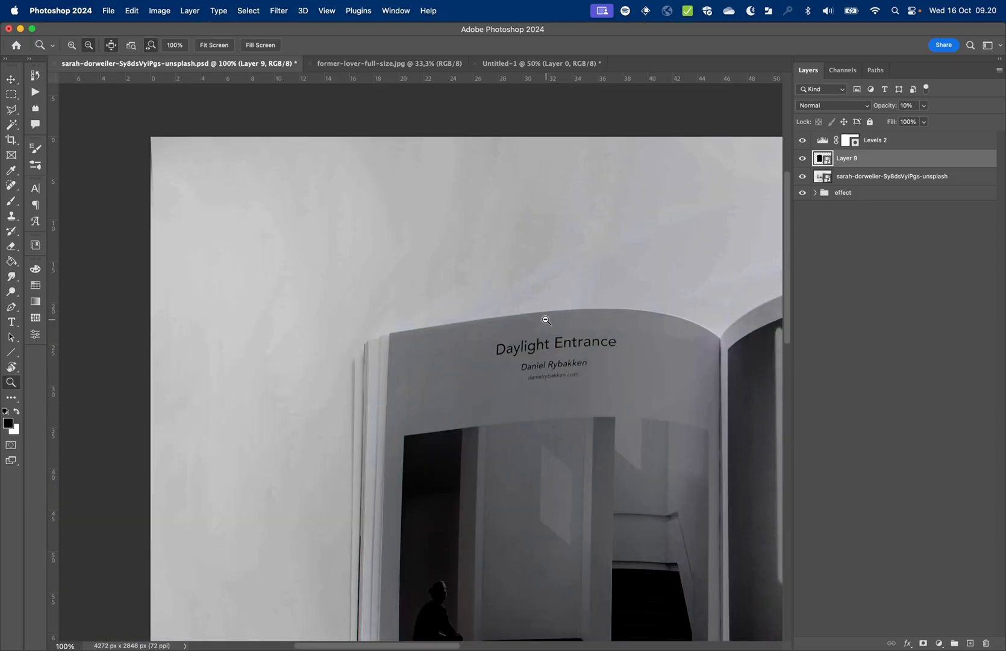
key("v")
left_click(801, 159)
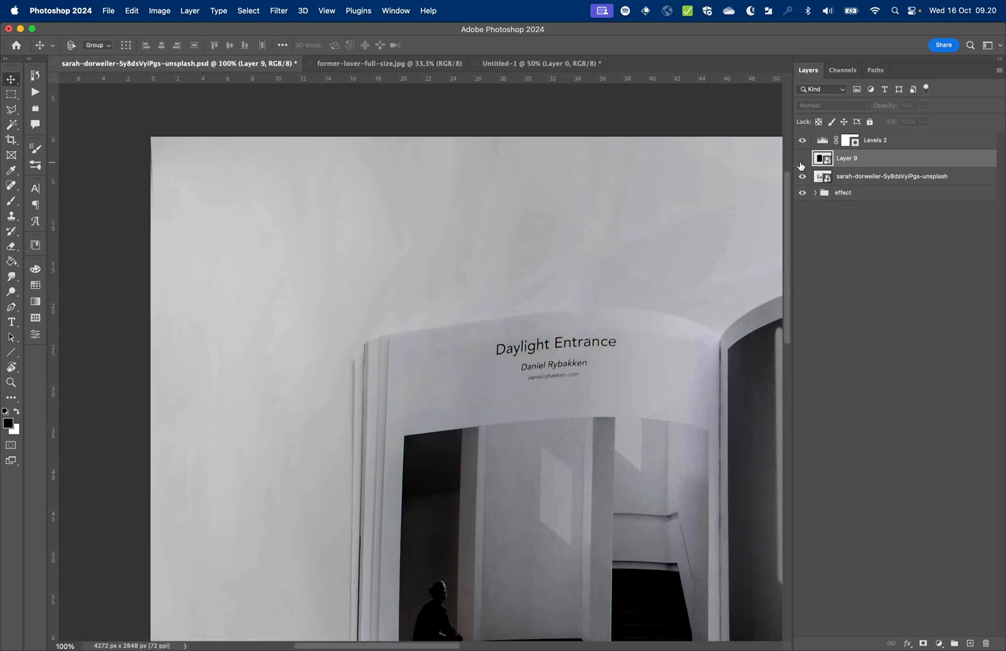
left_click(802, 159)
Set the rectangle layer's opacity to 100% and delete the Levels adjustment layer
key("0")
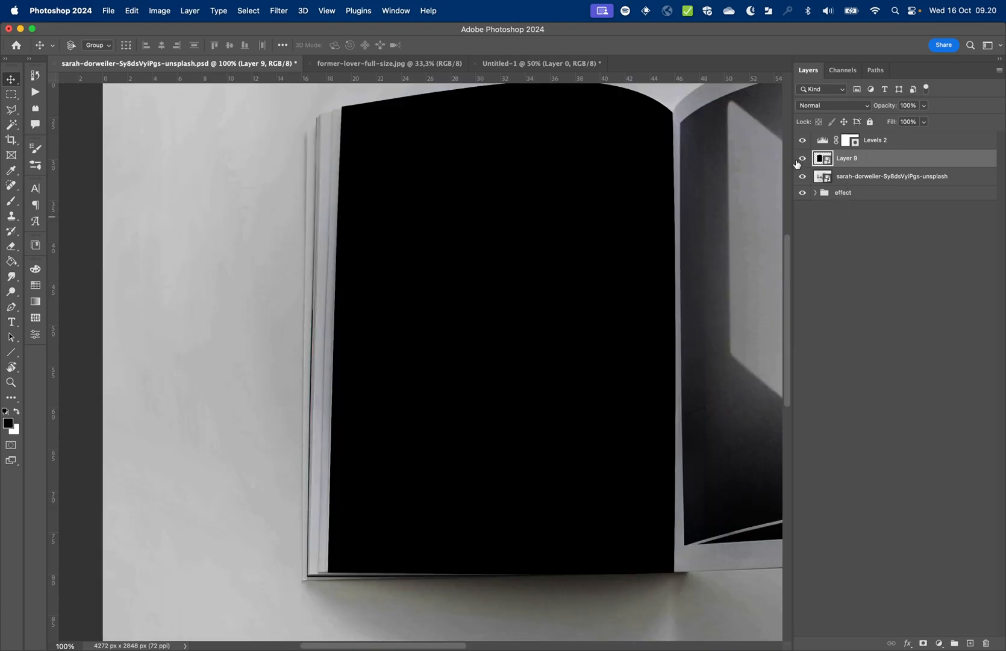
left_click(921, 146)
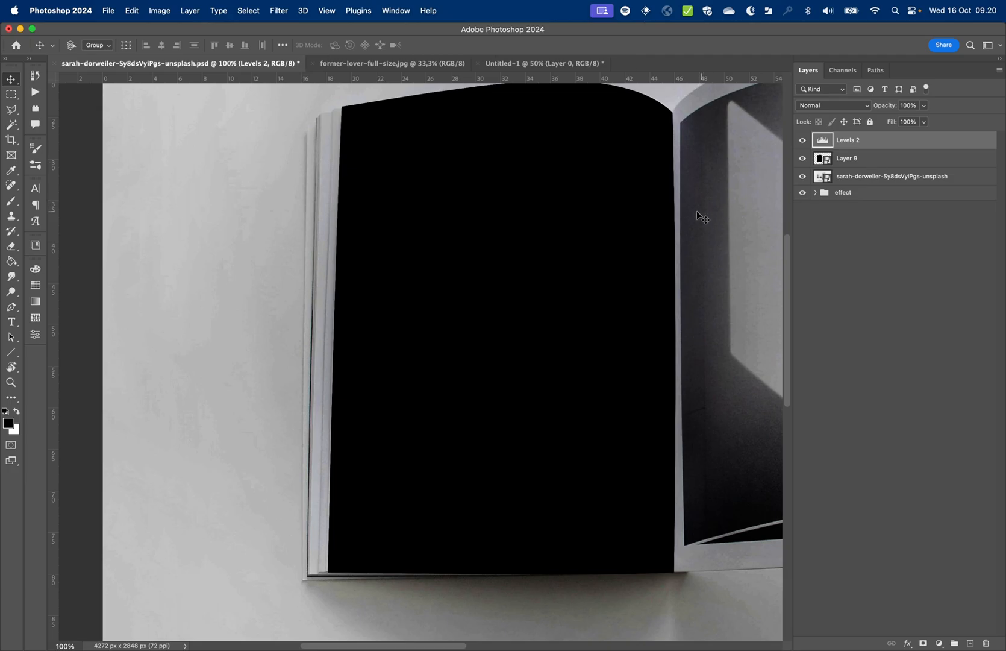
key("Delete")
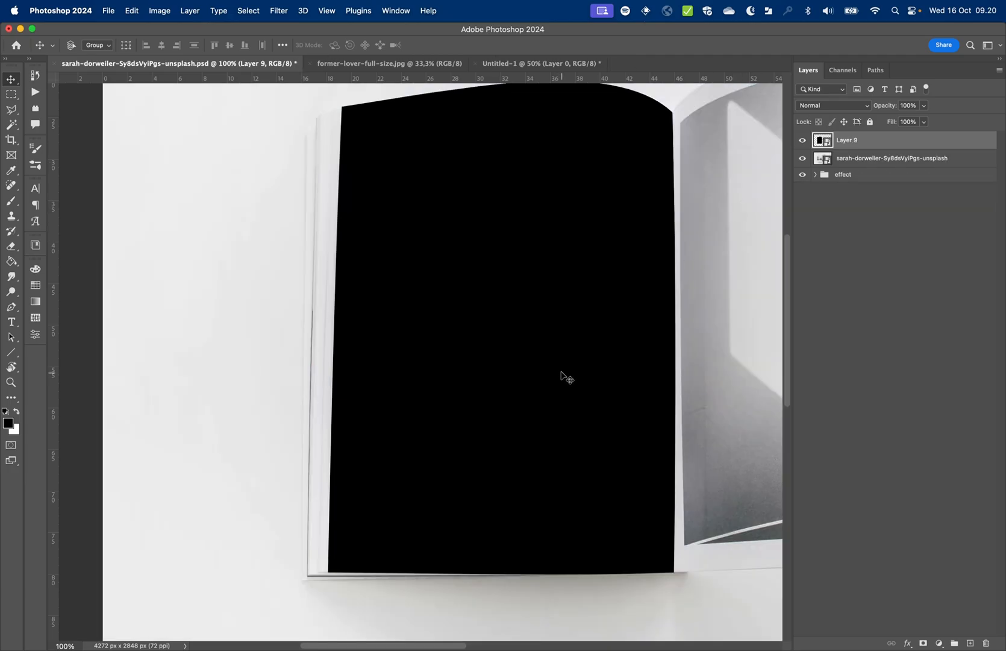
Open the contents of the black page's smart object for editing
key("super+0")
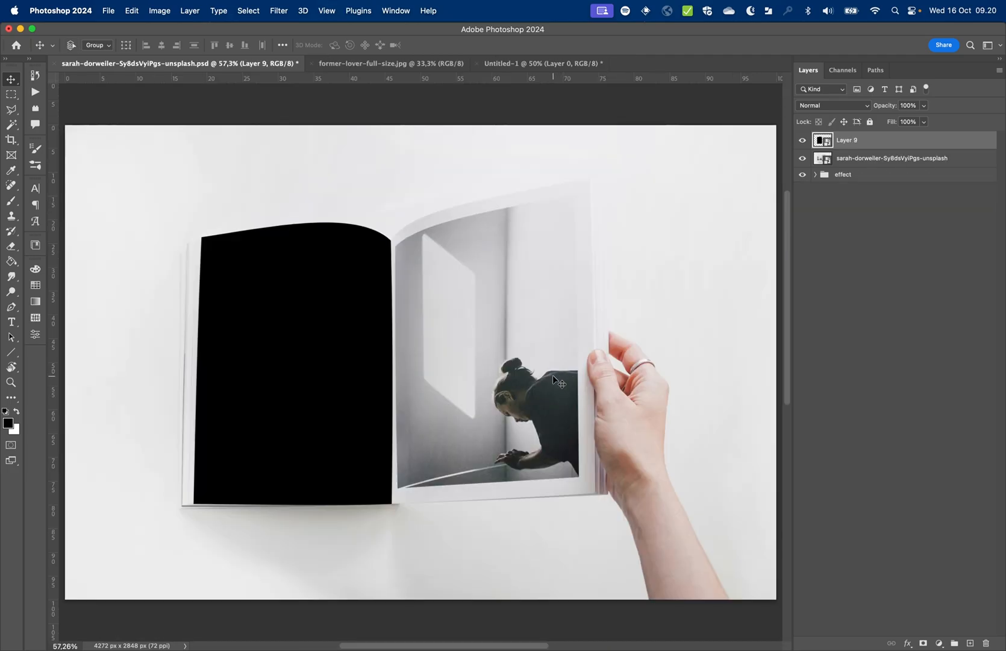
double_click(823, 140)
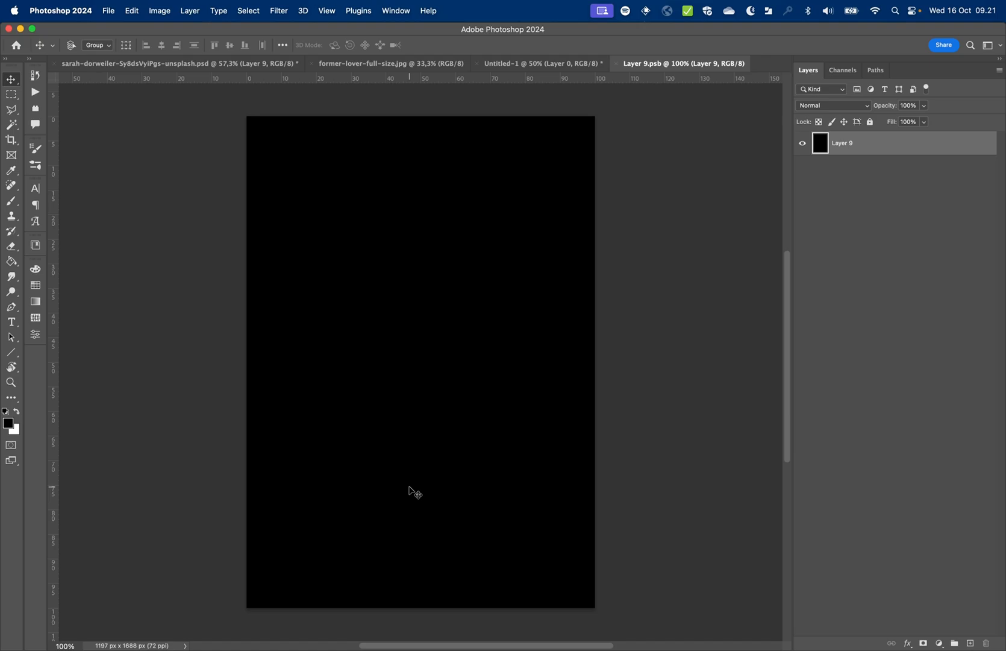
Unlock the background of former-lover-full-size.jpg, copy the whole collage and paste it into the Layer 9 smart object's contents
left_click(373, 63)
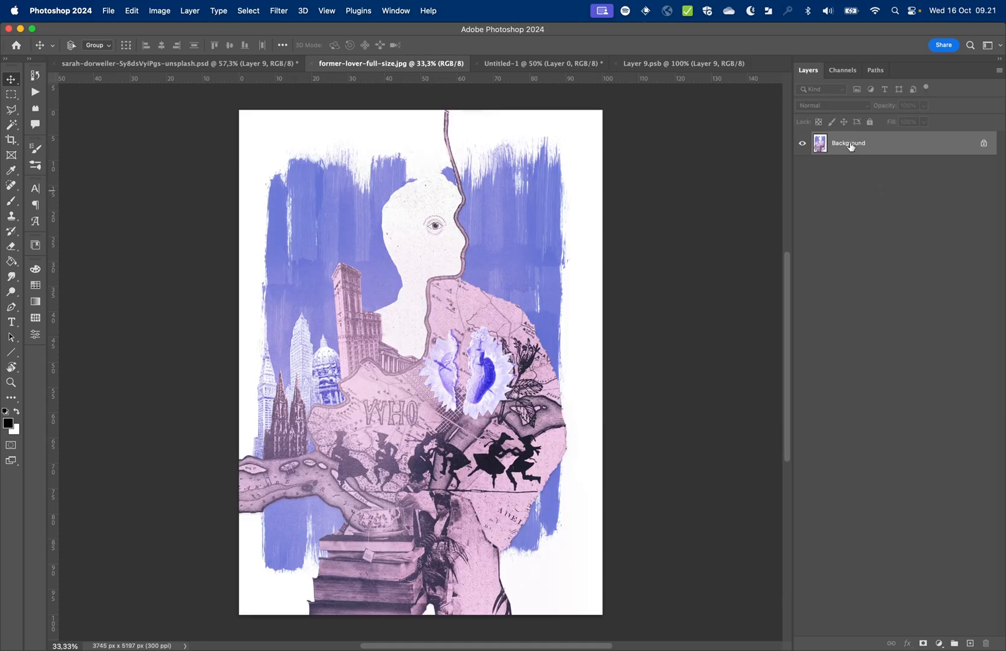
double_click(851, 146)
key("Return")
key("super+a")
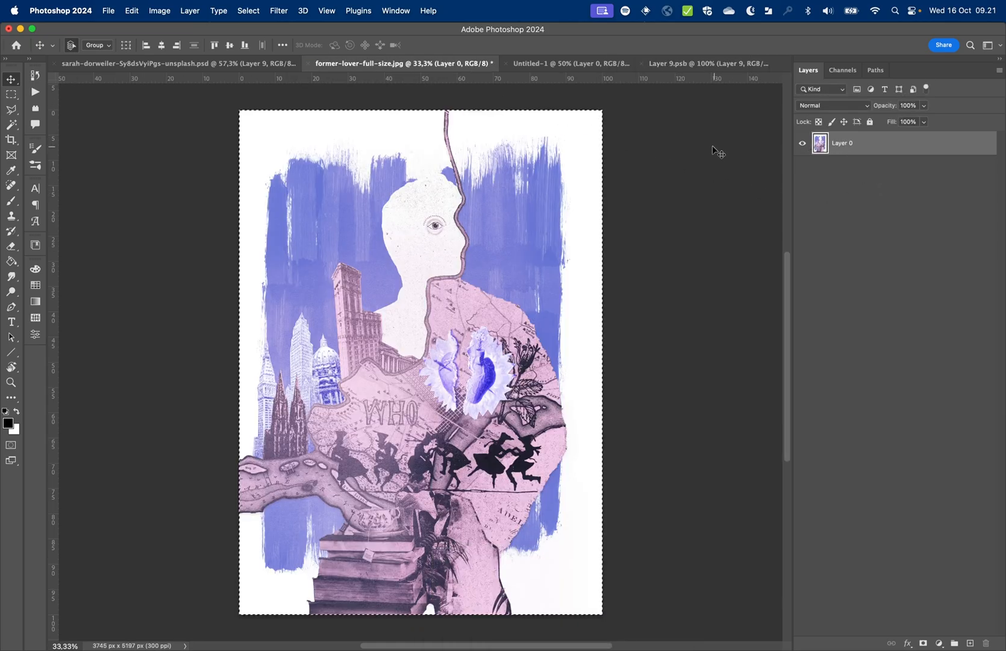
left_click(697, 64)
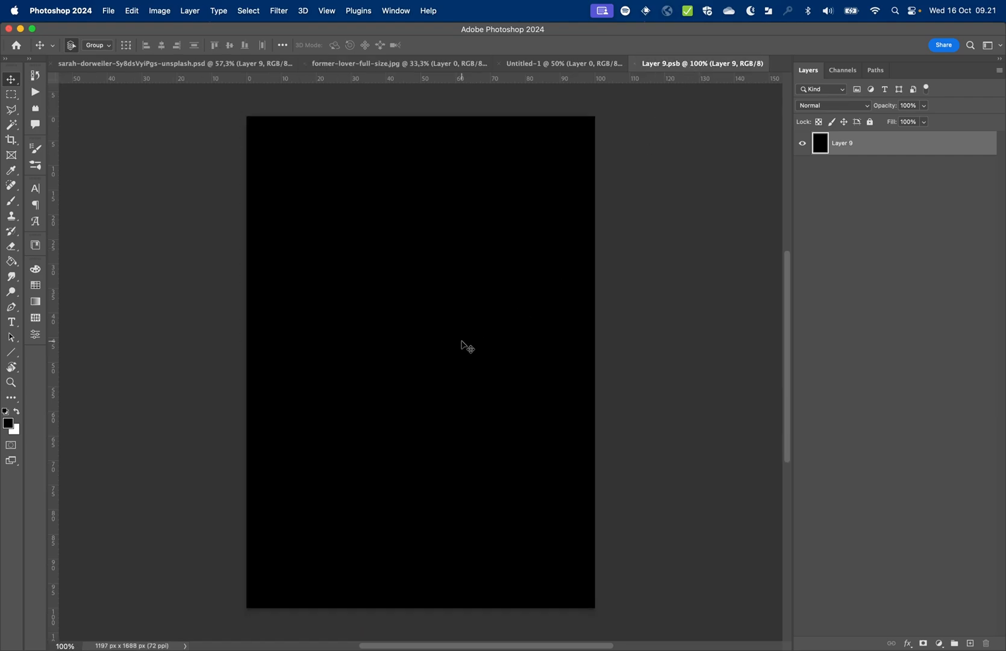
key("super+v")
Scale the pasted collage down proportionally and reposition it so it fills the whole 1197 x 1688 px canvas
key("super+t")
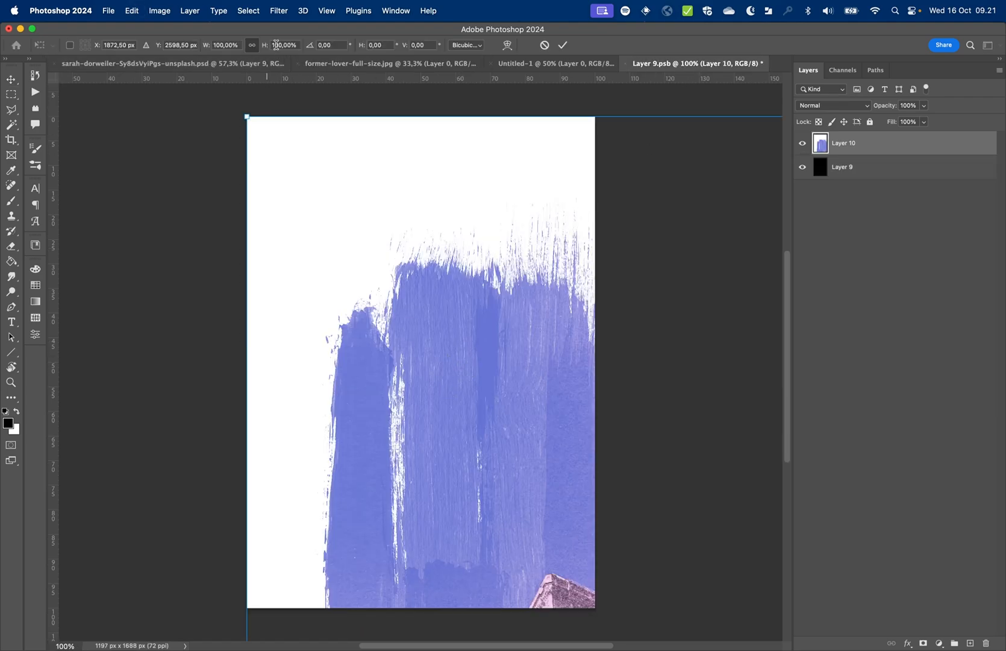
left_click_drag(206, 45, 177, 45)
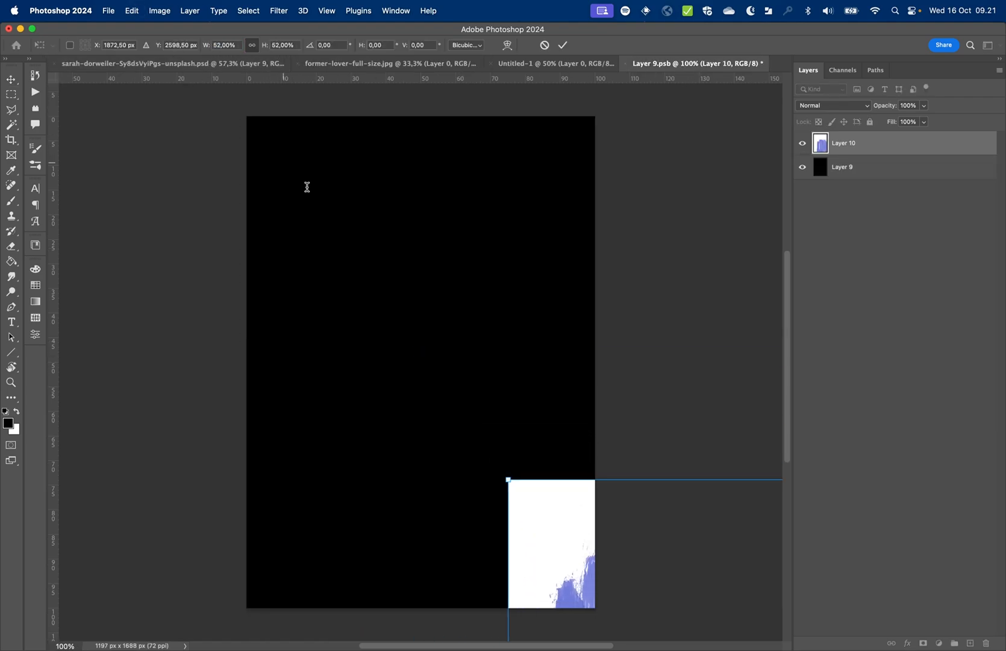
left_click_drag(611, 546, 351, 194)
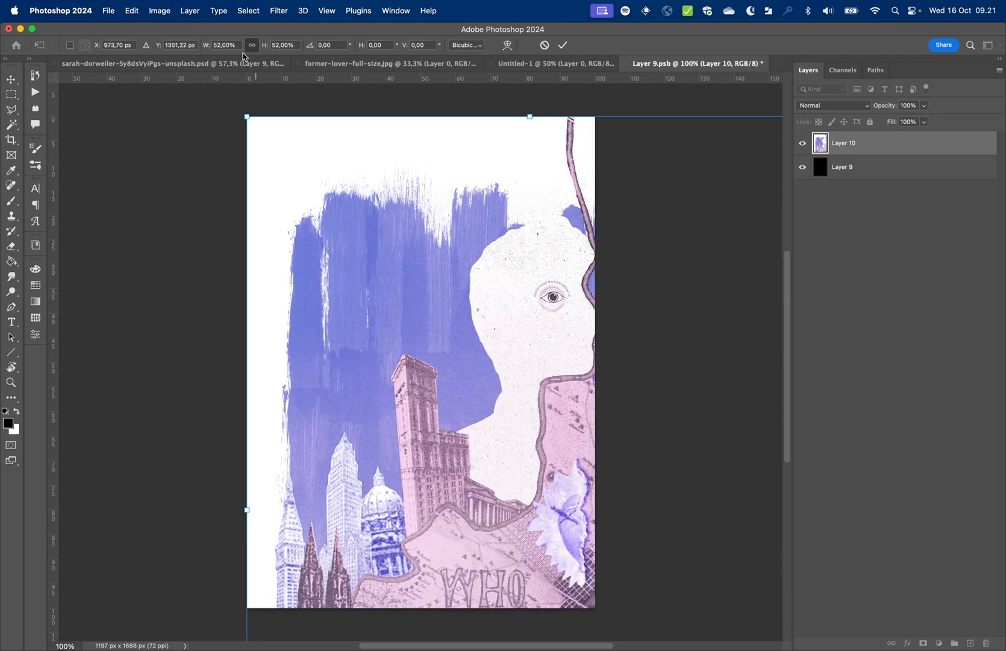
left_click_drag(206, 46, 188, 45)
left_click_drag(532, 448, 354, 200)
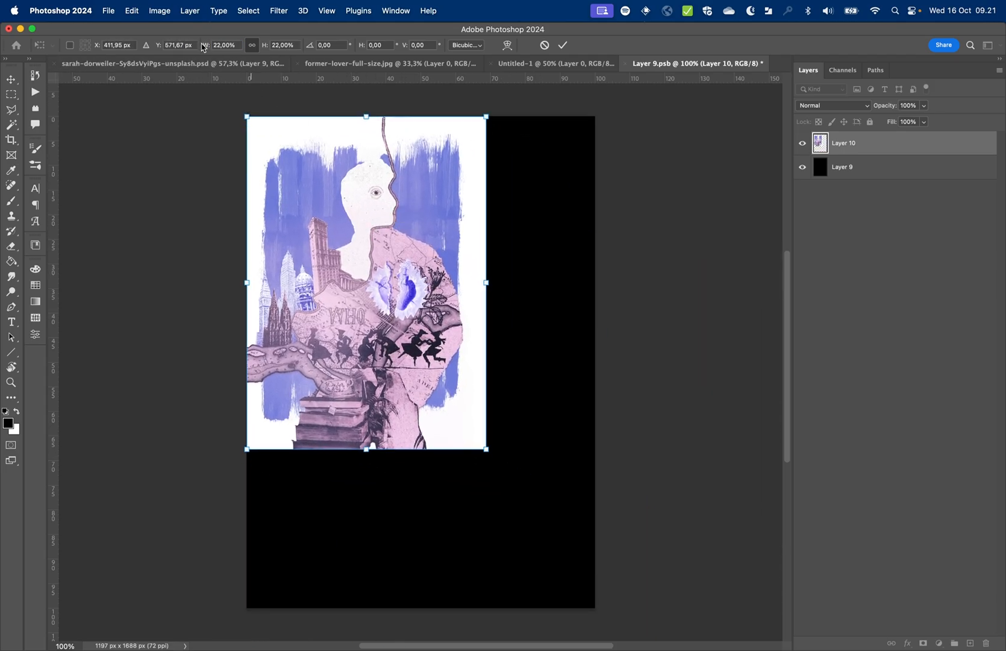
left_click_drag(486, 450, 599, 608)
key("Return")
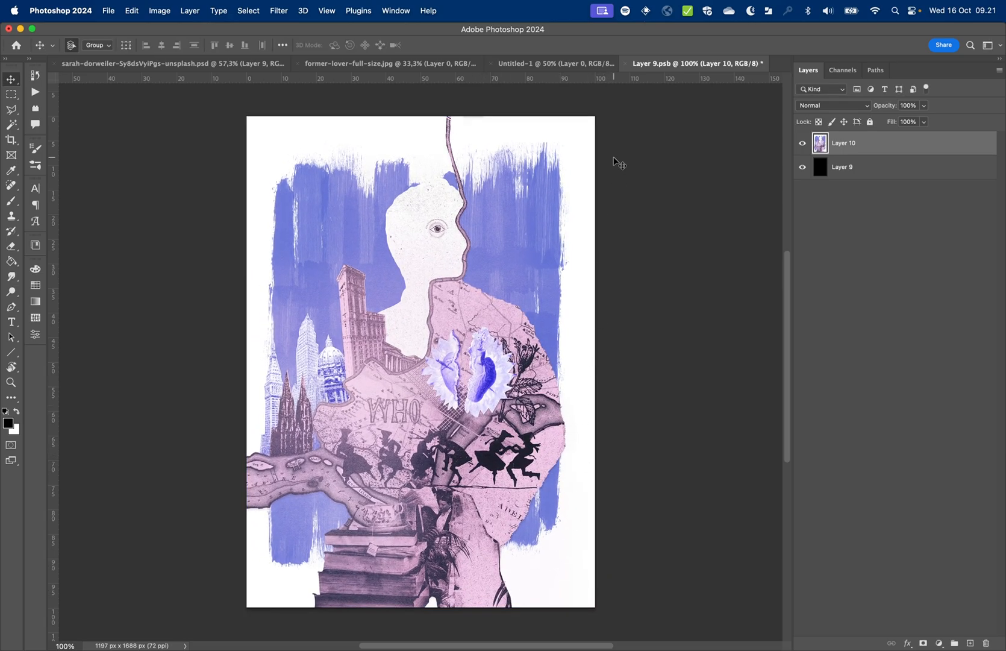
Save and close the smart object's contents, then return to the magazine document and compare the page with and without the artwork
key("super+s")
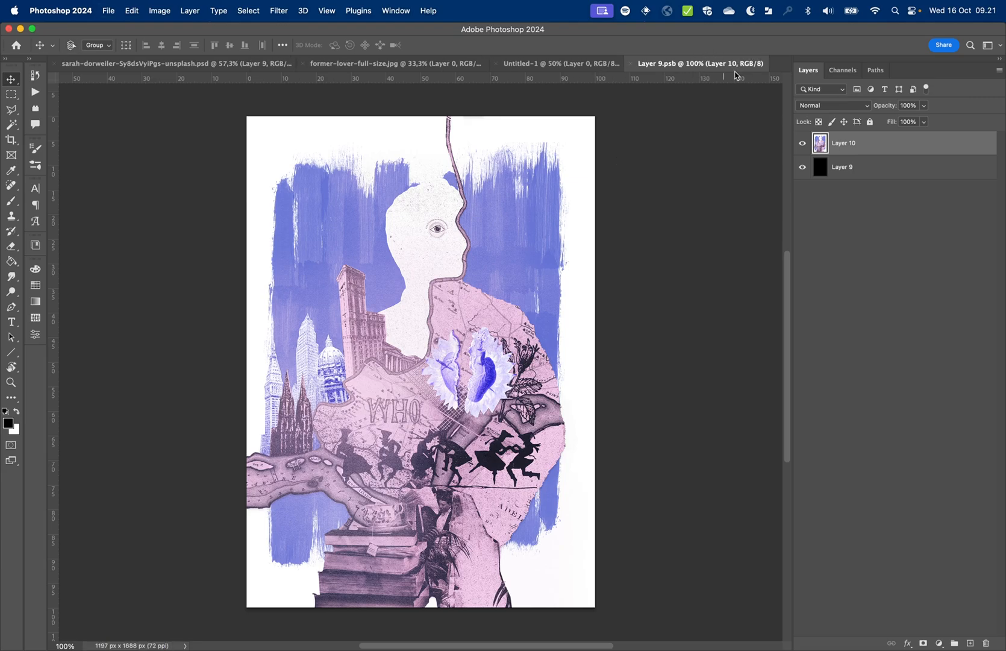
left_click(631, 64)
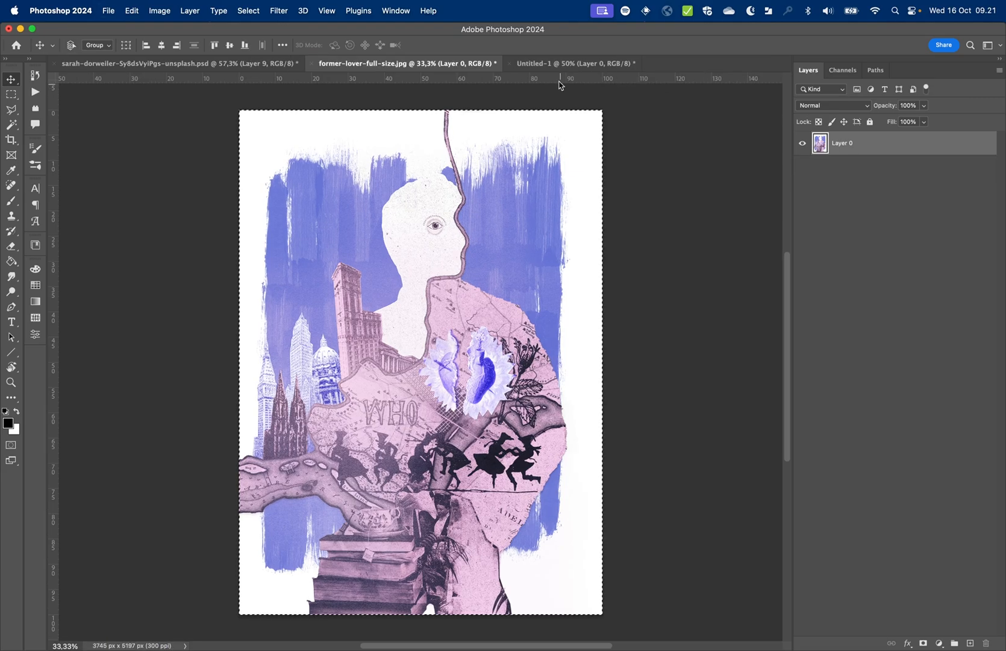
left_click(212, 65)
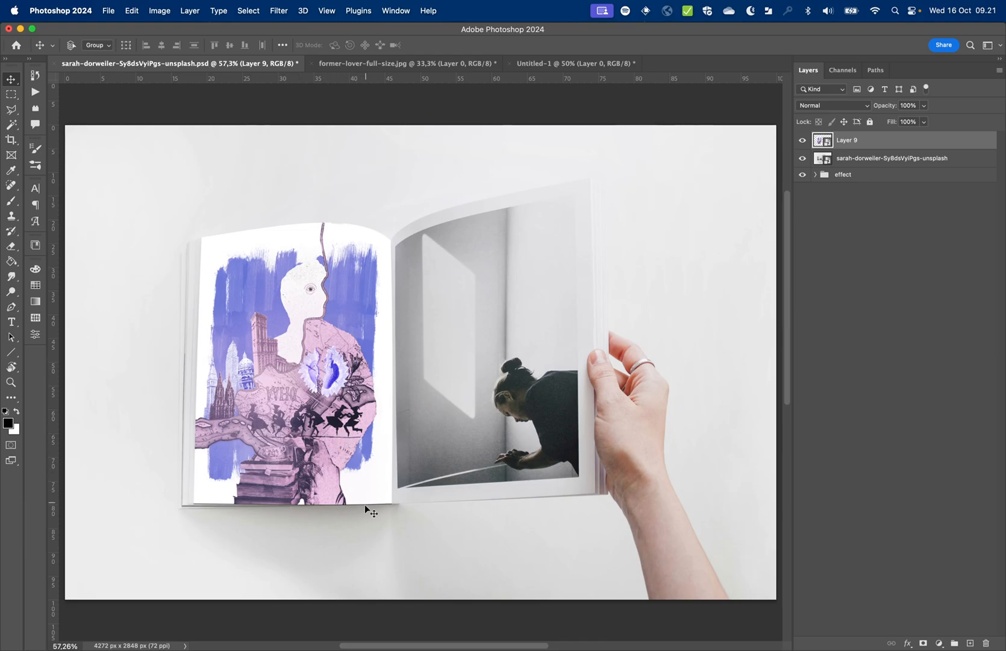
left_click(802, 143)
left_click(803, 142)
Apply a Levels adjustment to the artwork smart object with output levels of 20 and 250
left_click(160, 10)
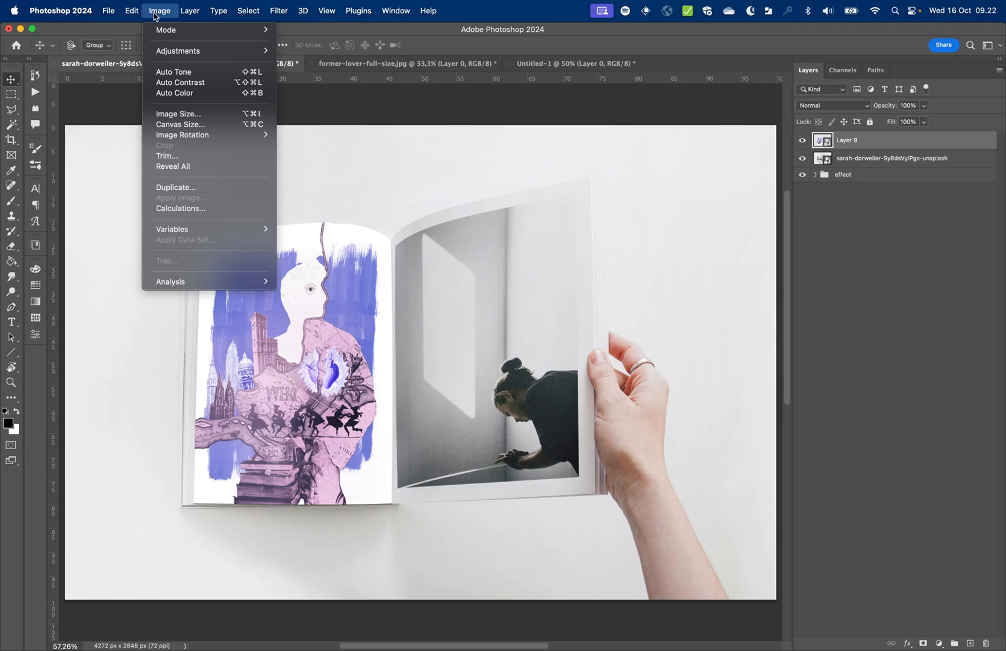
mouse_move(179, 37)
mouse_move(199, 52)
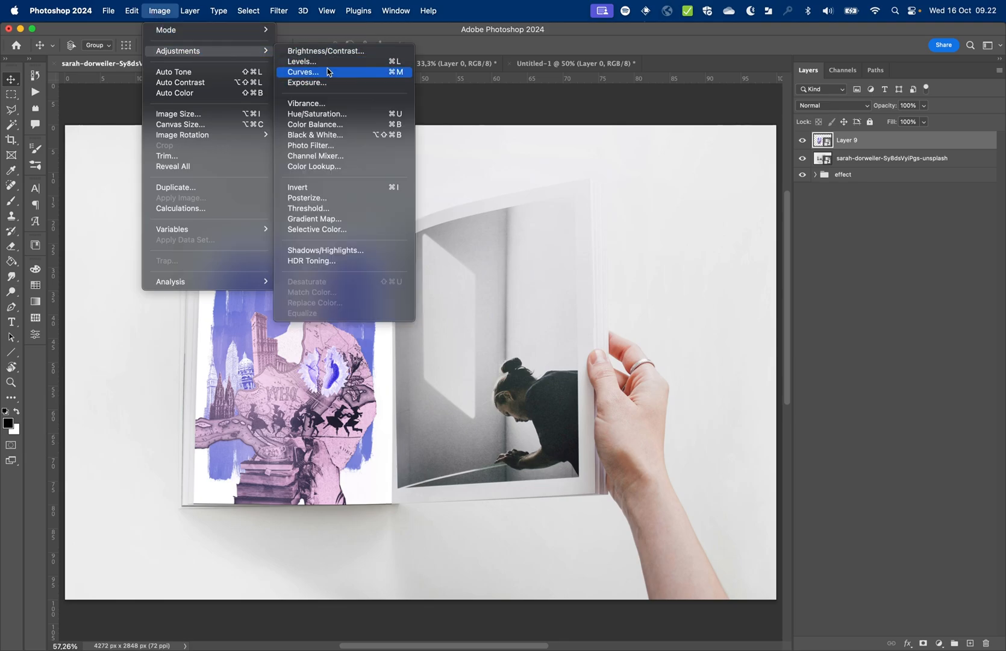
left_click(326, 62)
left_click_drag(482, 158, 716, 122)
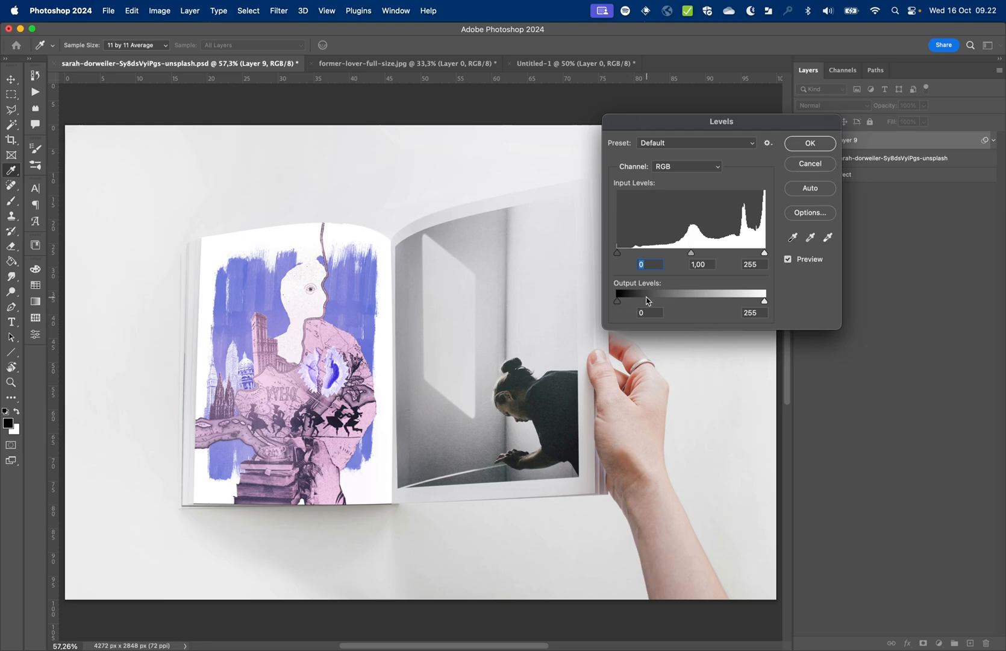
left_click(635, 312)
type("20")
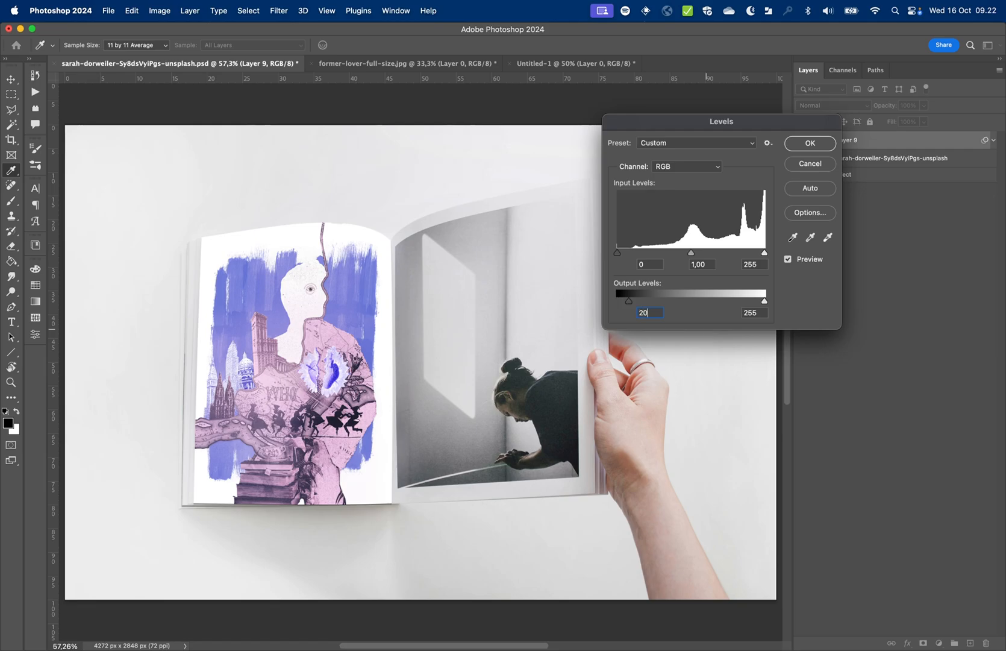
left_click(753, 311)
type("250")
key("Return")
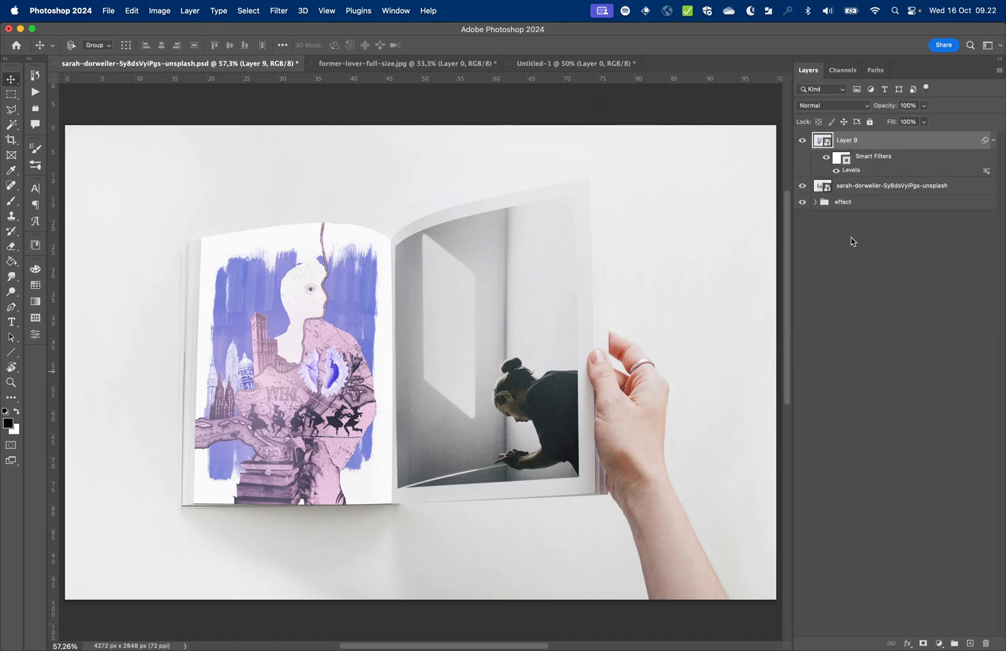
Hide the artwork layer, duplicate the magazine photo layer and rasterize the duplicate
left_click(802, 142)
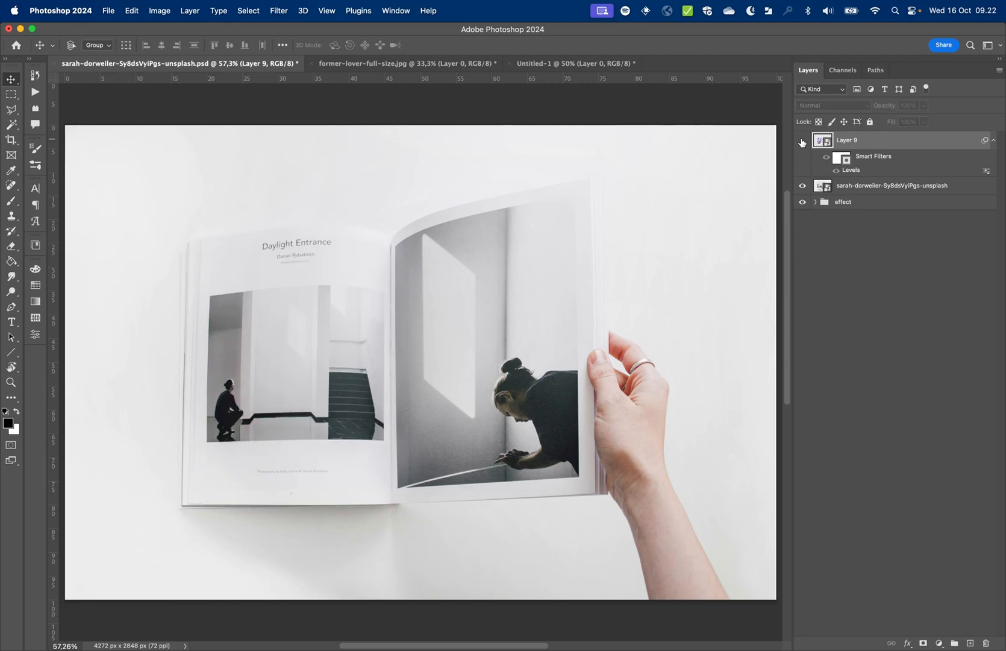
left_click(843, 188)
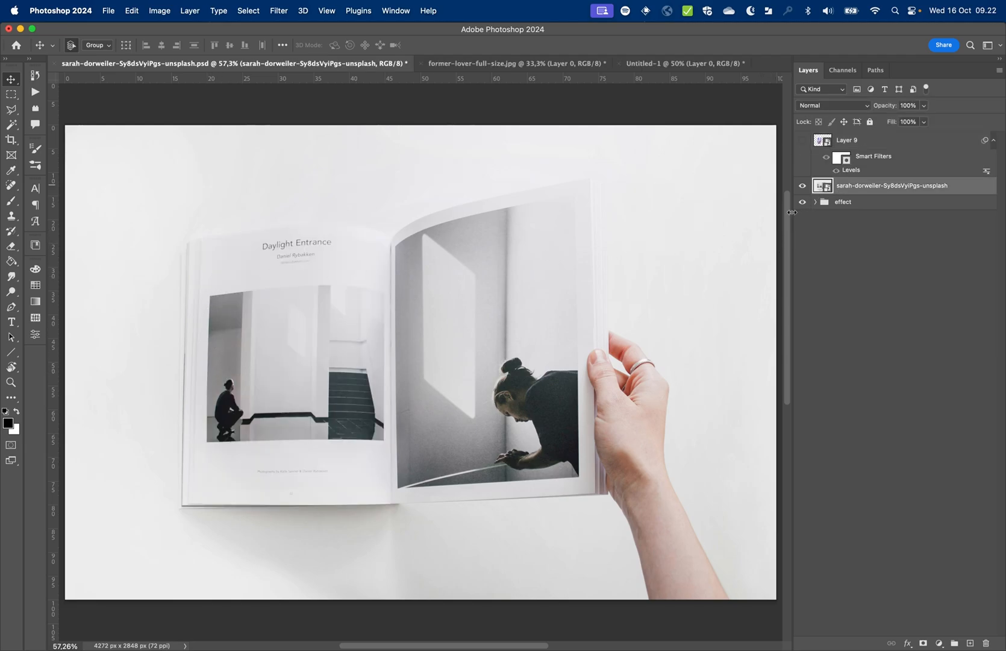
key("super+j")
key("e")
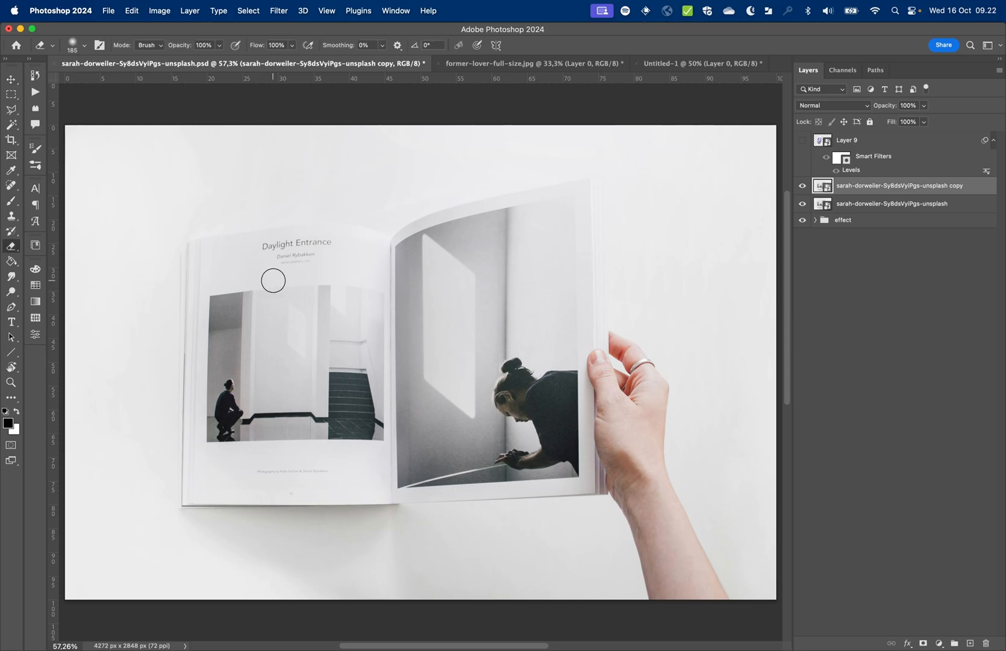
left_click(273, 280)
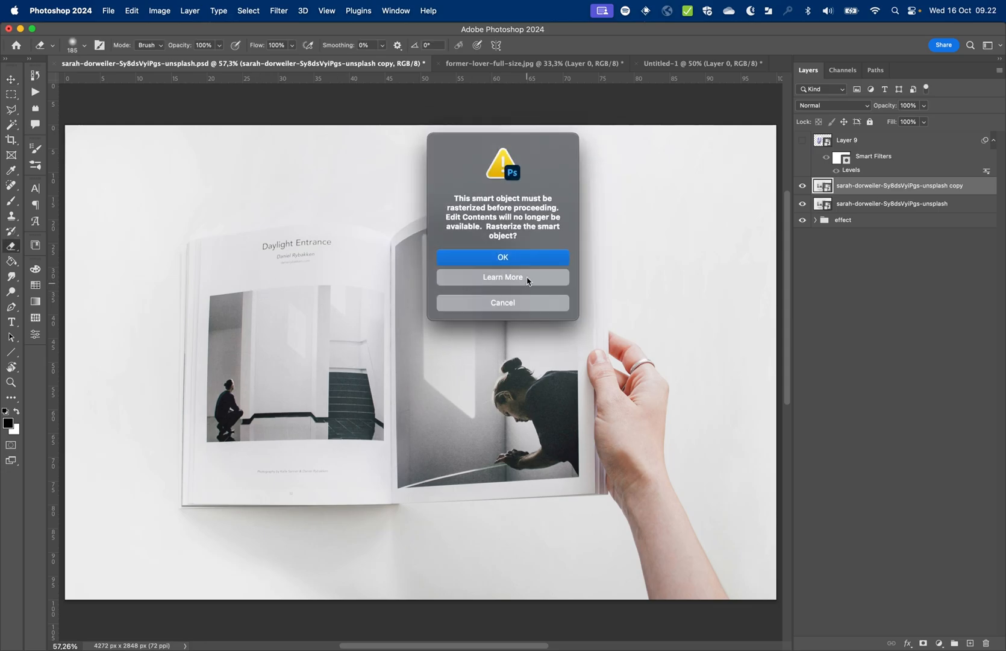
left_click(511, 257)
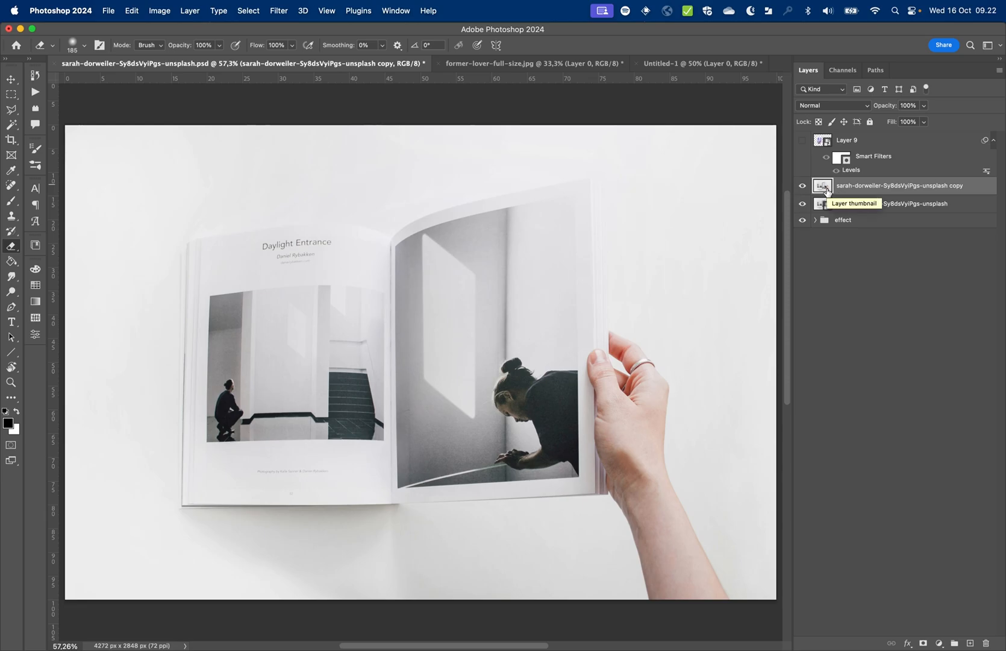
Remove the title, the small lines beneath it and the lower caption from the magazine's left page with the Spot Healing Brush
left_click(10, 186)
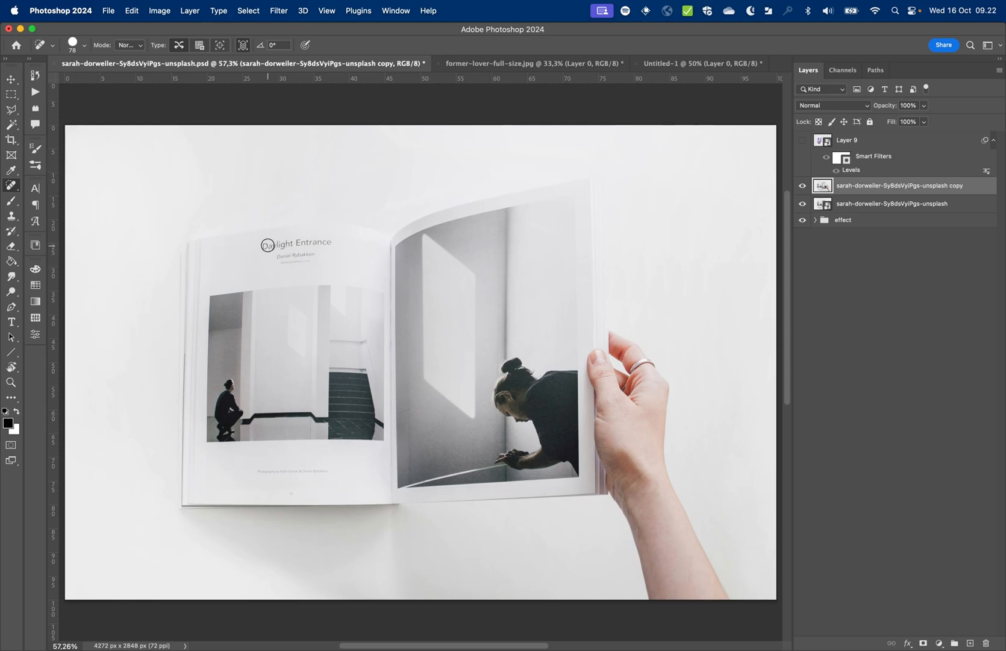
left_click_drag(266, 244, 333, 242)
mouse_move(275, 256)
left_mouse_down()
mouse_move(319, 247)
mouse_move(314, 263)
mouse_move(323, 263)
left_mouse_up()
left_click_drag(258, 471, 332, 472)
Draw a polygonal lasso selection closely around the printed photo on the magazine's left page
key("l")
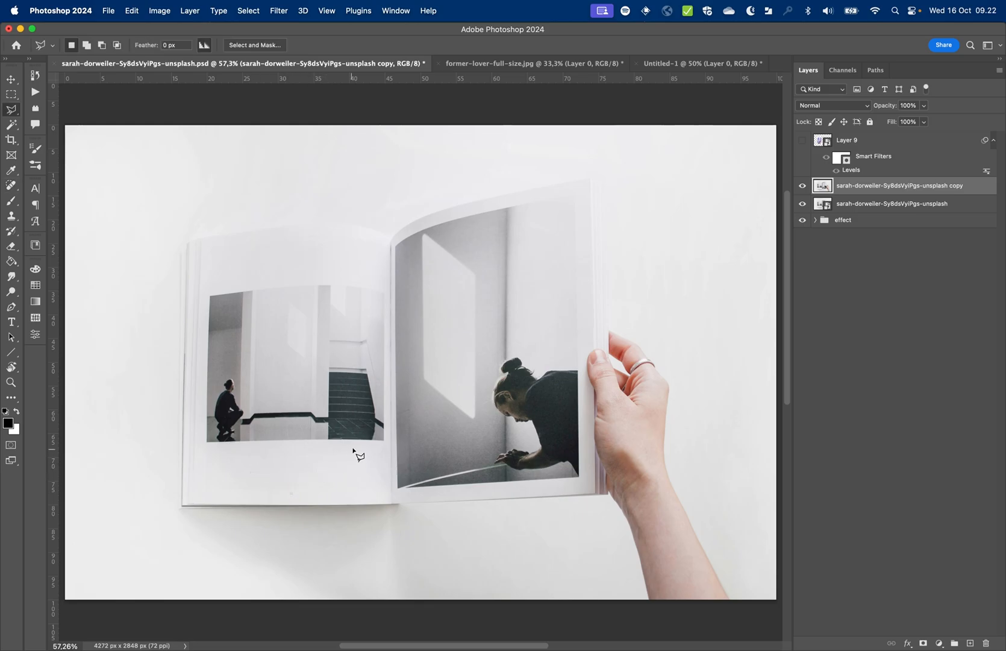
left_click(387, 445)
left_click(387, 288)
left_click(306, 277)
left_click(205, 289)
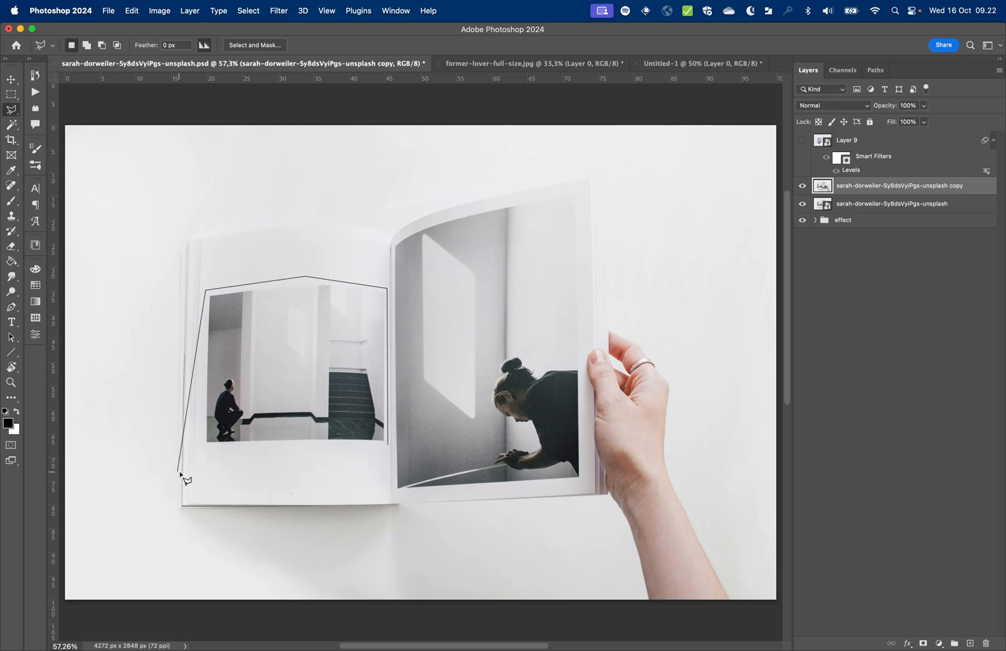
left_click(201, 450)
left_click(387, 446)
Remove the selected printed photo with a 180 px Spot Healing Brush and clear the selection
left_click(14, 189)
right_click(282, 276)
left_click_drag(339, 301, 377, 300)
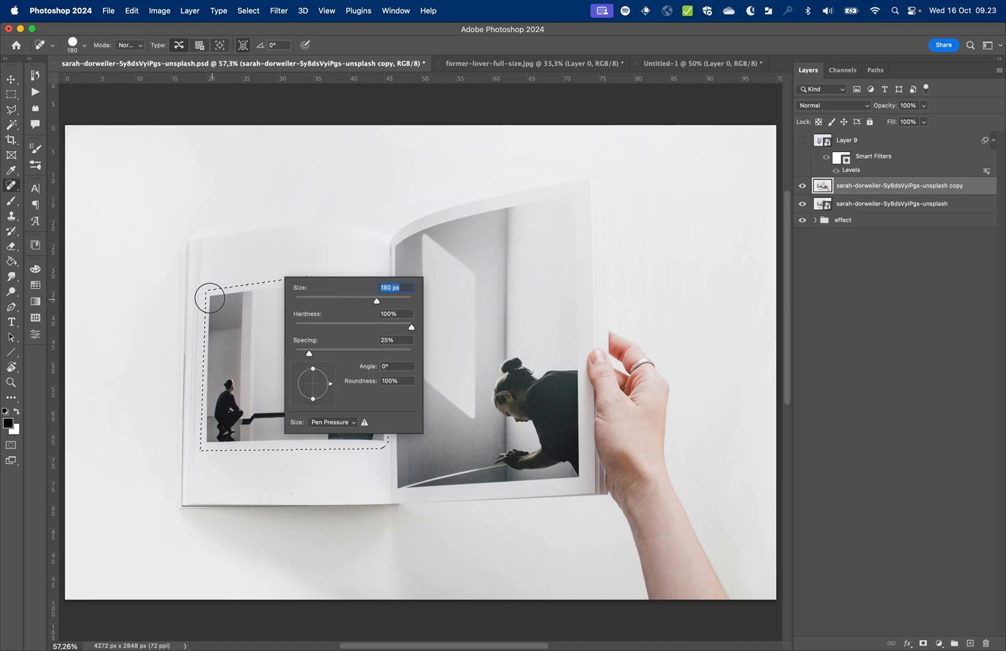
mouse_move(208, 298)
left_mouse_down()
mouse_move(362, 291)
mouse_move(217, 296)
mouse_move(386, 300)
mouse_move(211, 301)
mouse_move(351, 314)
mouse_move(394, 370)
mouse_move(400, 405)
mouse_move(179, 434)
left_mouse_up()
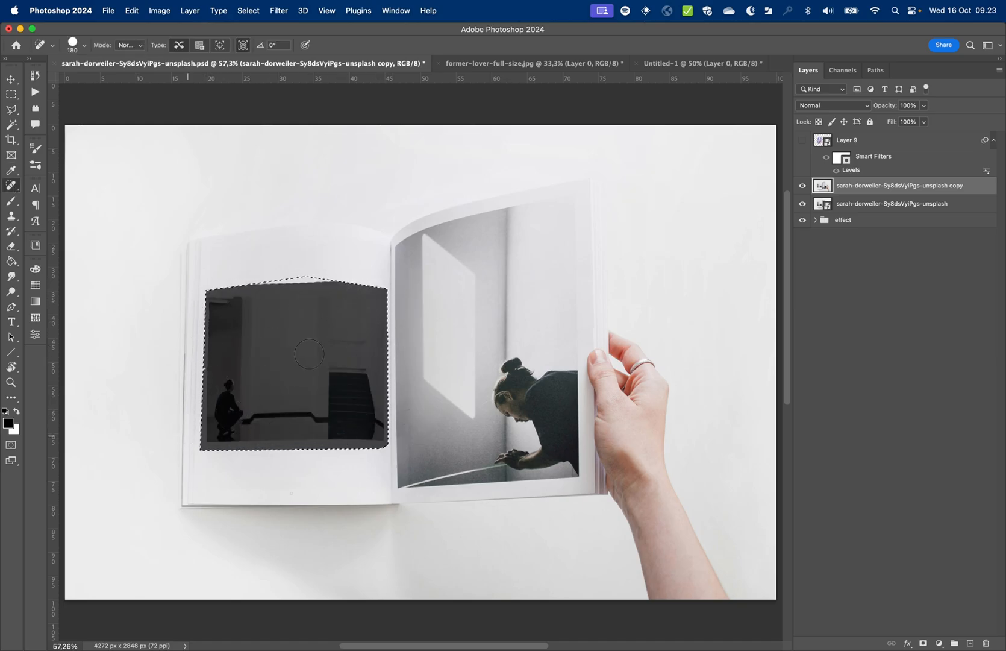
key("super+d")
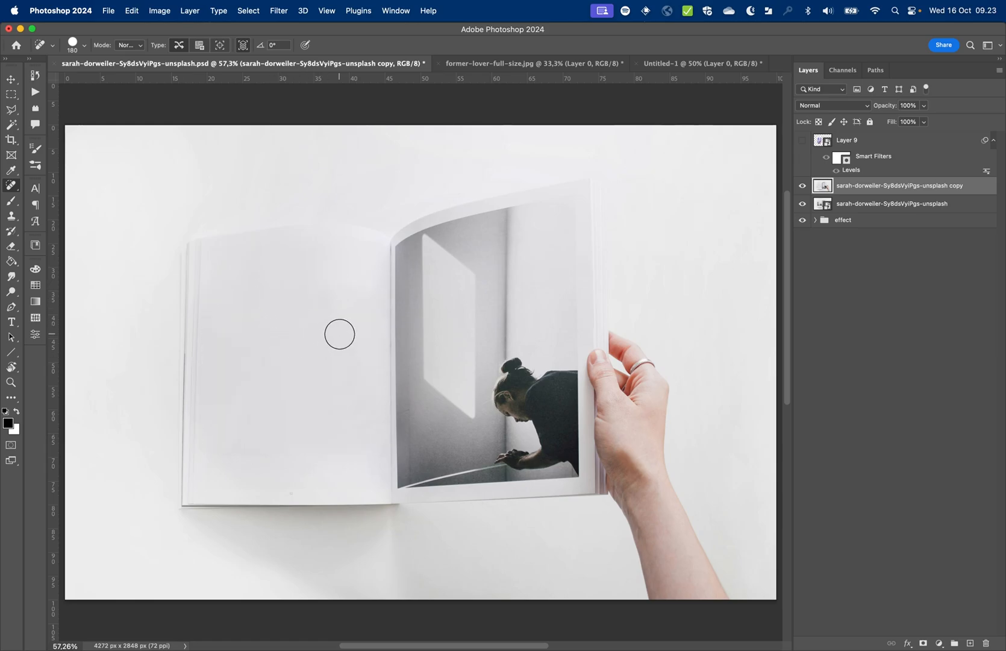
Load the artwork layer's outline as a selection, copy that area of the blank page to a new layer and briefly isolate it
scroll(253, 446, "left", 3)
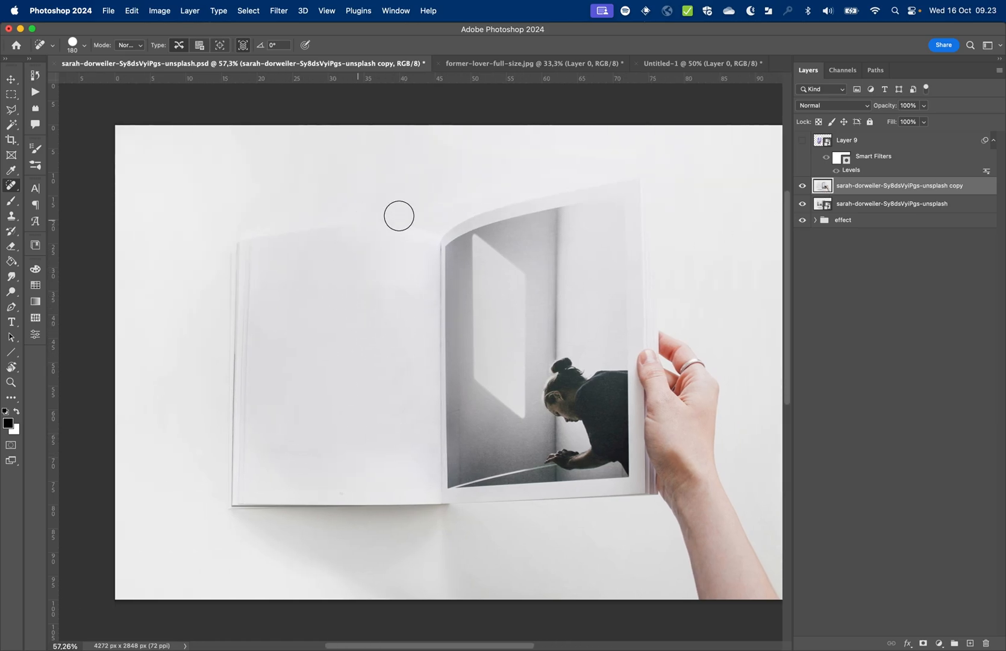
left_click(821, 142, "super")
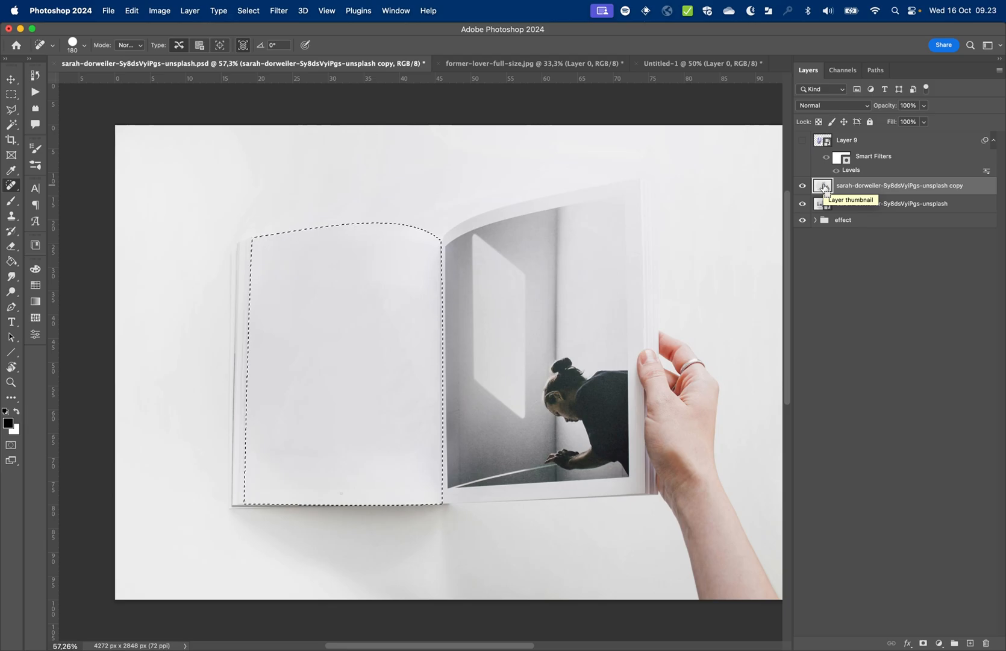
key("super+j")
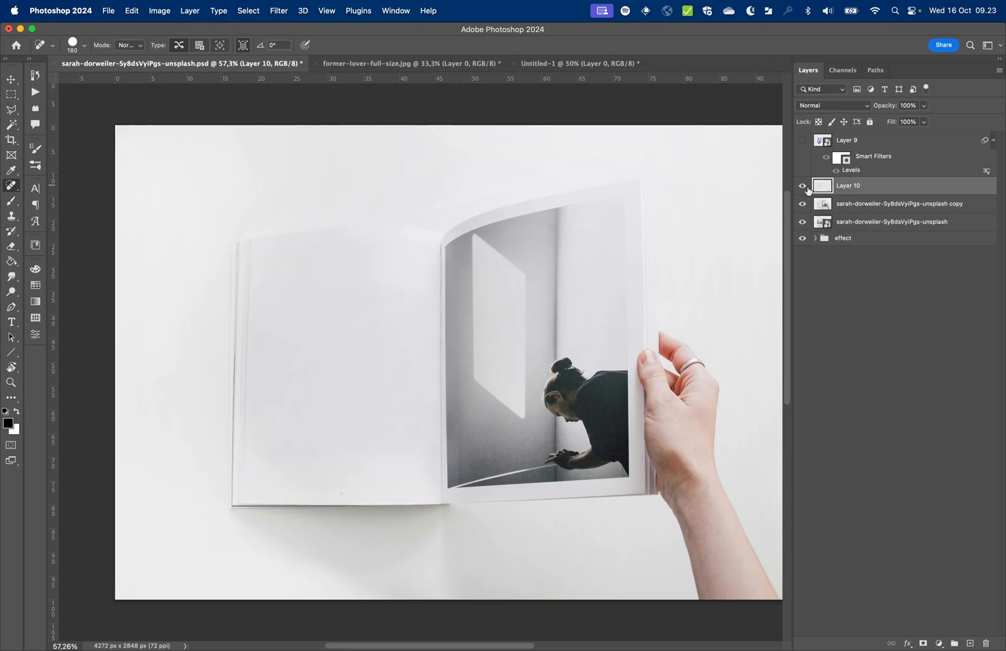
left_click_drag(803, 204, 804, 242)
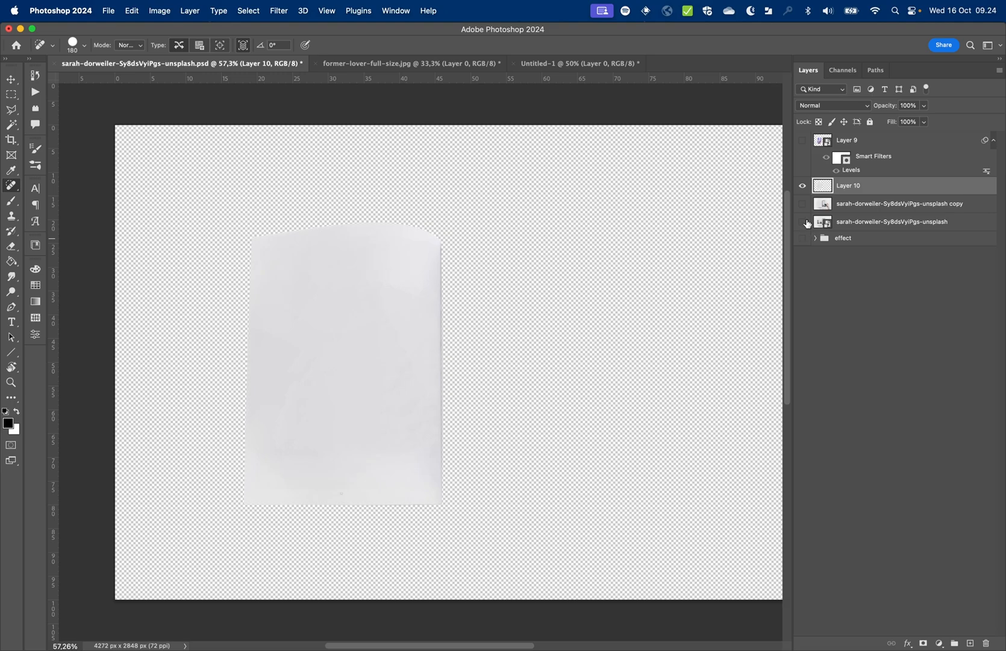
left_click_drag(806, 205, 804, 242)
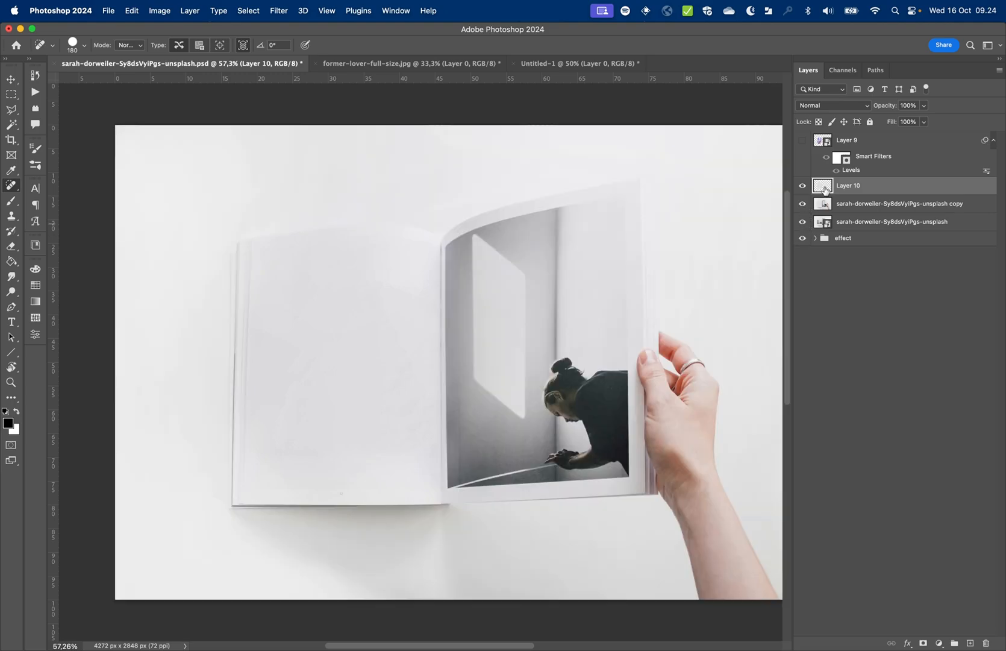
Move the blank-page layer above the artwork, set its blend mode to Multiply, show the artwork and compare the shading on and off
left_click_drag(825, 190, 826, 148)
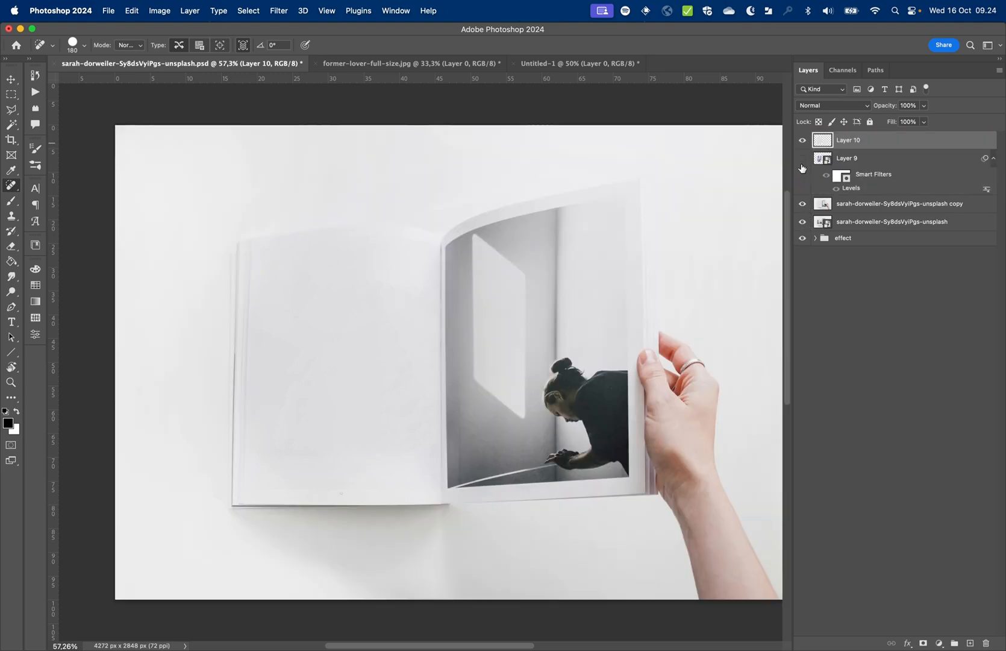
left_click(821, 108)
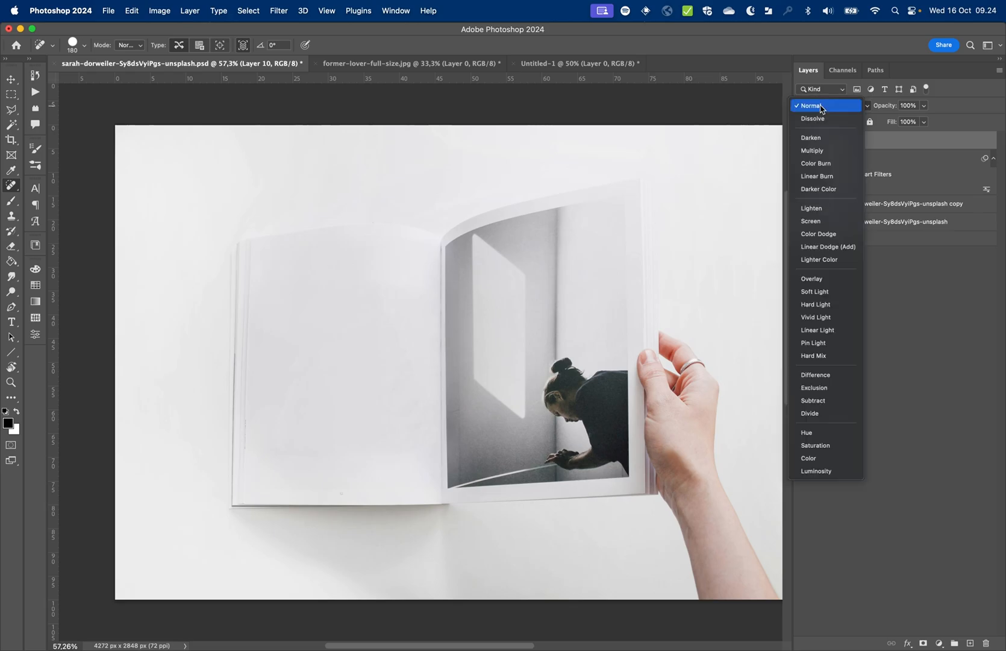
left_click(820, 151)
left_click(803, 141)
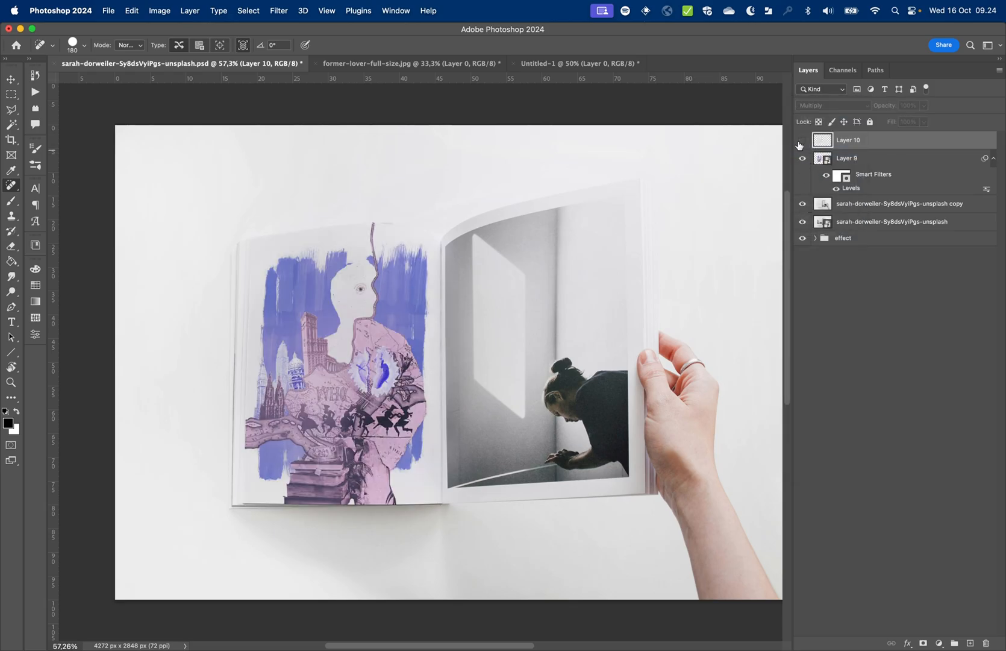
left_click(803, 141)
left_click(803, 141)
left_click(803, 142)
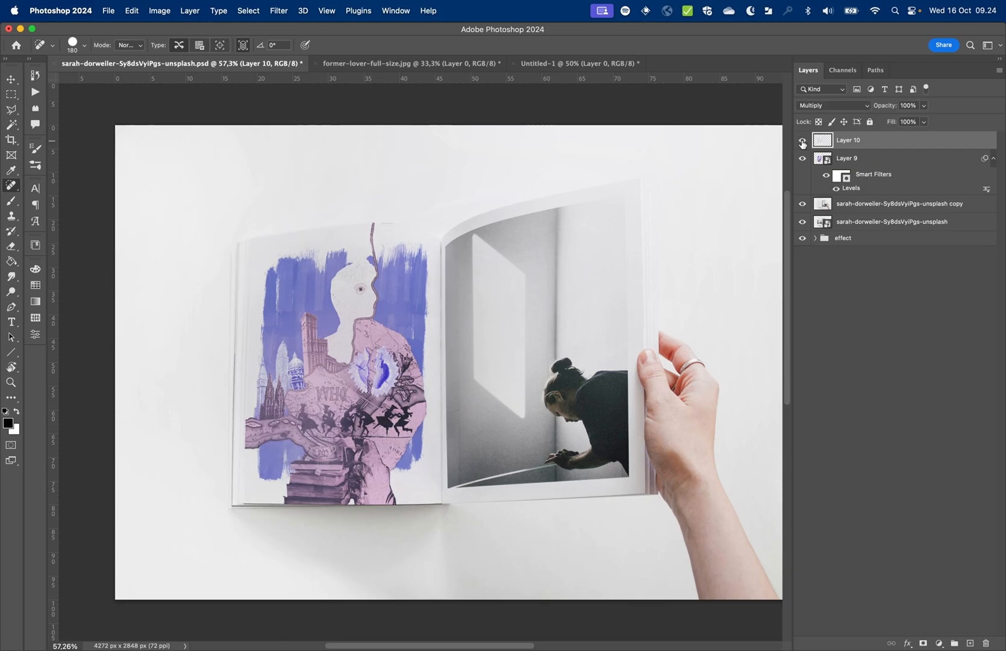